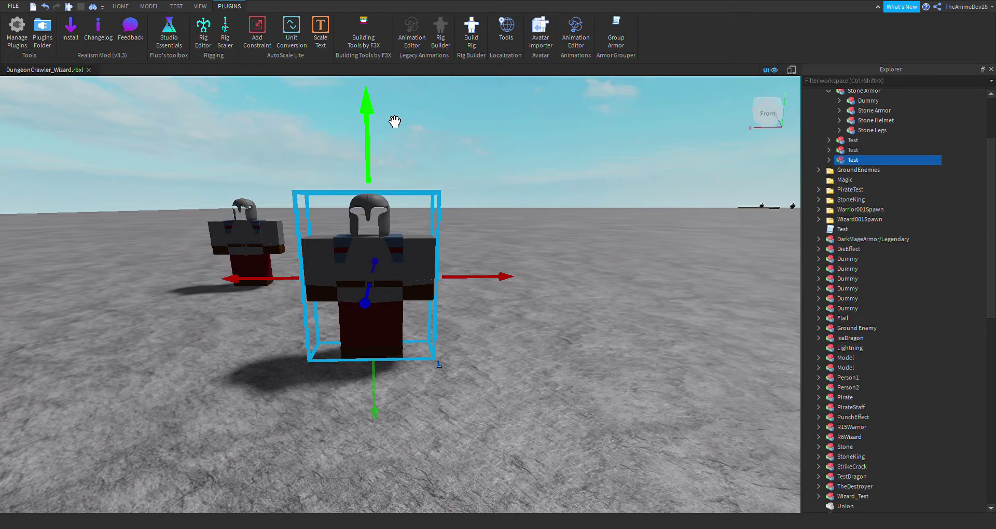
- Focus the view on the Test model and expand it to list its mesh parts
{"action": "key", "text": "s"}
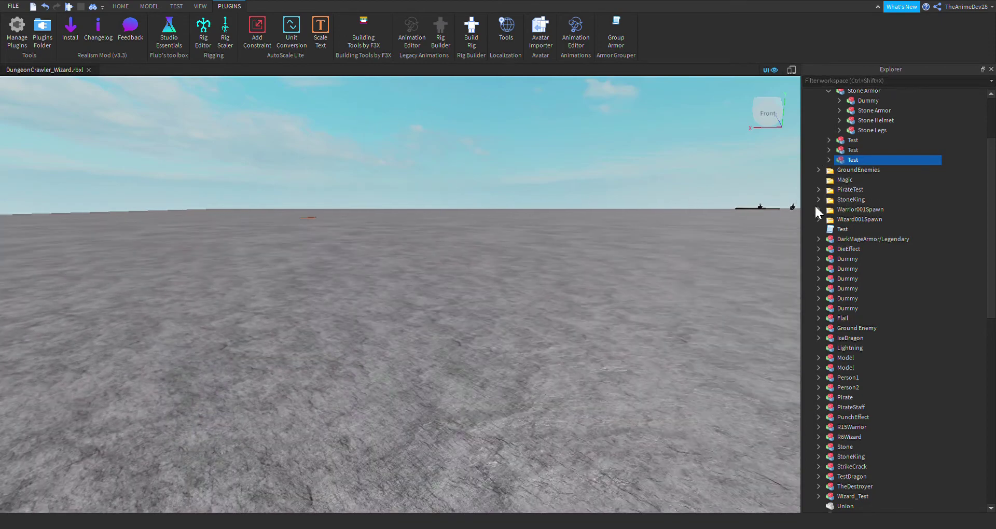
{"action": "key", "text": "f"}
{"action": "mouse_move", "coordinate": [845, 160]}
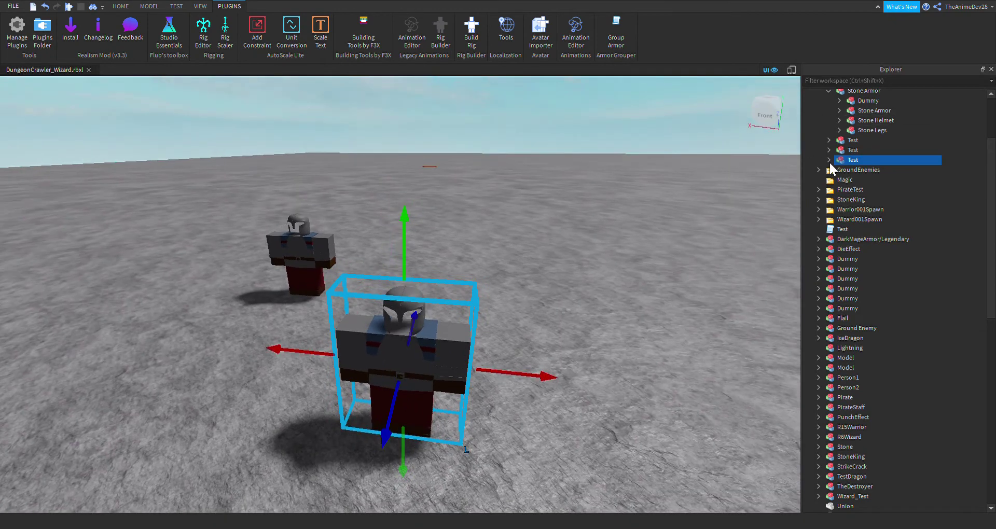
{"action": "left_click", "coordinate": [828, 159]}
{"action": "scroll", "coordinate": [858, 160], "scroll_direction": "down", "scroll_amount": 2}
- Inspect the mesh parts Cube.026 through Cylinder.001, leaving Cube.026 selected
{"action": "left_click", "coordinate": [880, 111]}
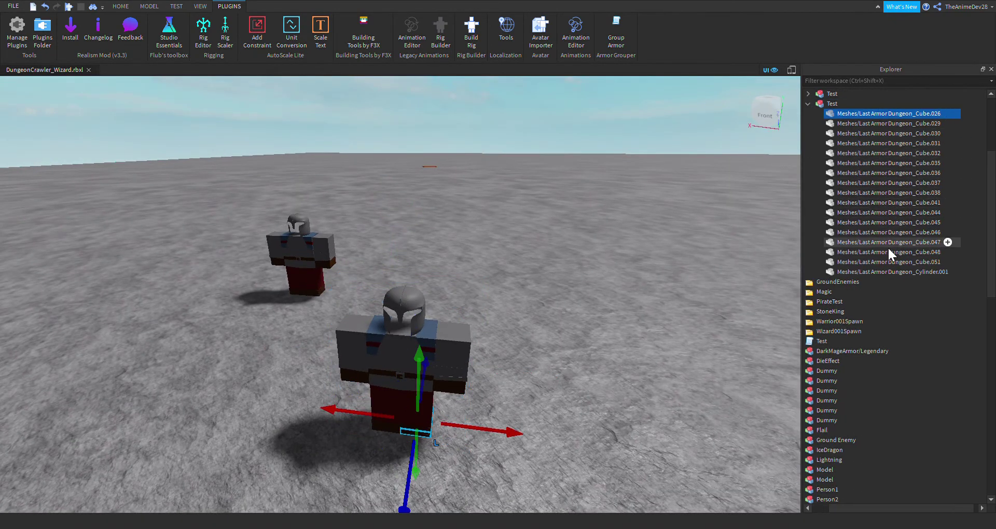
{"action": "left_click", "coordinate": [888, 272], "text": "shift"}
{"action": "scroll", "coordinate": [589, 317], "scroll_direction": "up", "scroll_amount": 3}
{"action": "scroll", "coordinate": [731, 171], "scroll_direction": "down", "scroll_amount": 4}
{"action": "right_click_drag", "start_coordinate": [731, 171], "coordinate": [433, 205]}
{"action": "left_click", "coordinate": [434, 204]}
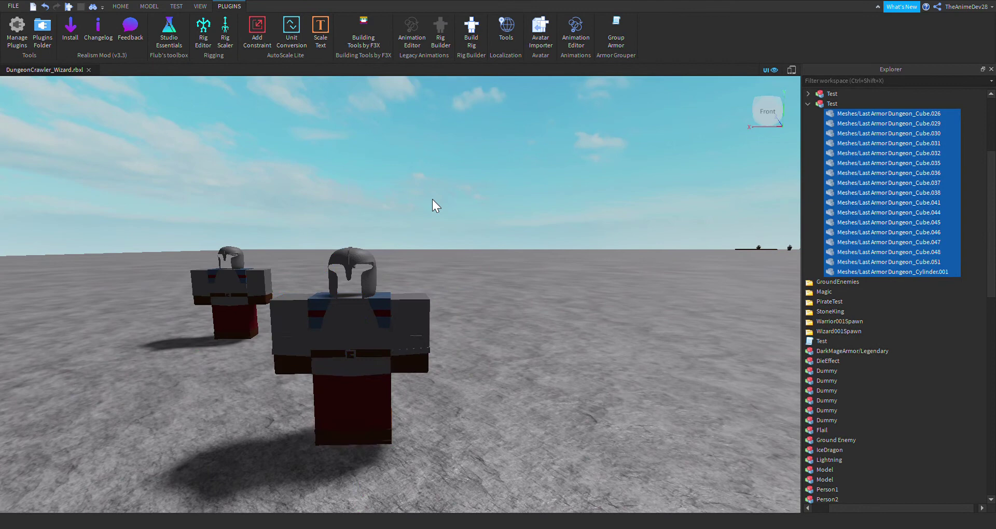
{"action": "scroll", "coordinate": [379, 355], "scroll_direction": "up", "scroll_amount": 2}
{"action": "left_click", "coordinate": [871, 116]}
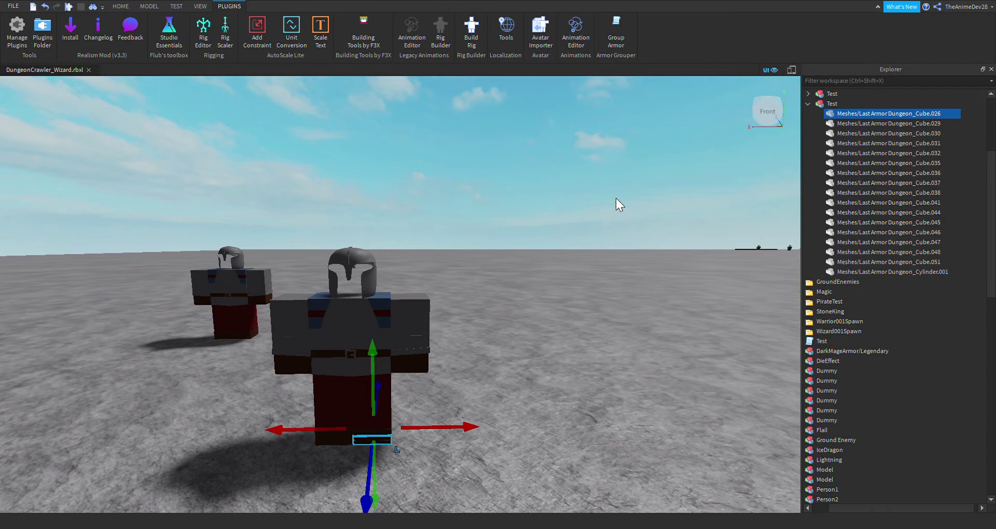
- Launch Armor Grouper on the focused Test character and create its Armor, Helmet and Legs groups
{"action": "left_click", "coordinate": [616, 31]}
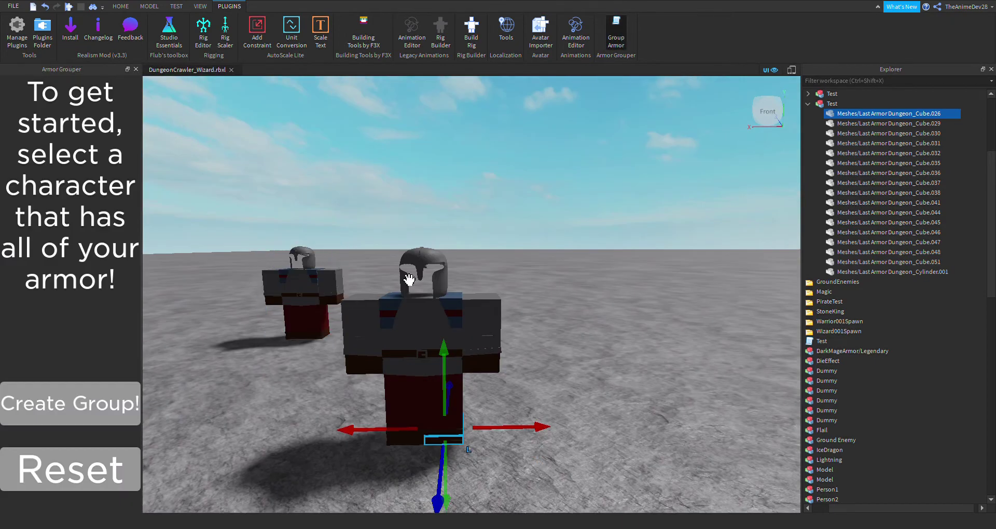
{"action": "left_click", "coordinate": [456, 300]}
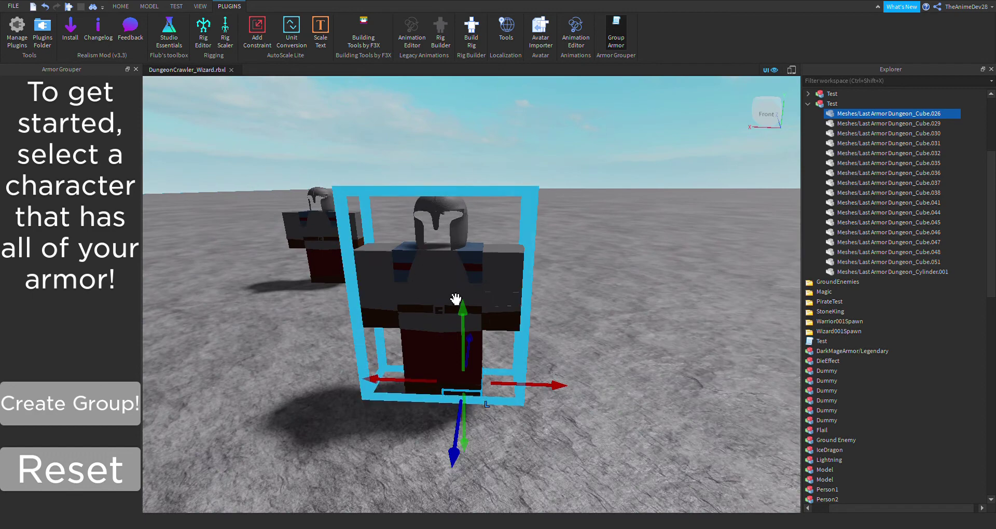
{"action": "key", "text": "f"}
{"action": "scroll", "coordinate": [596, 273], "scroll_direction": "down", "scroll_amount": 5}
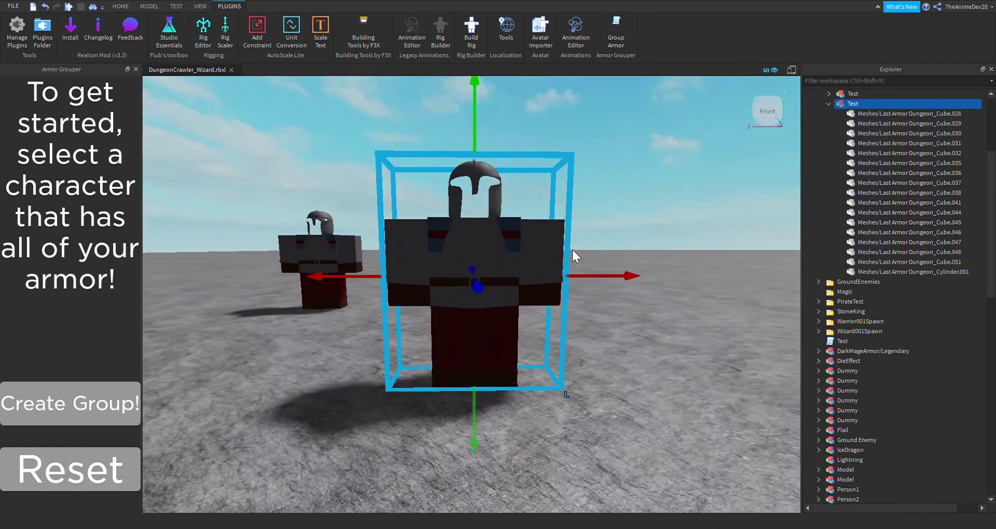
{"action": "scroll", "coordinate": [493, 260], "scroll_direction": "down", "scroll_amount": 2}
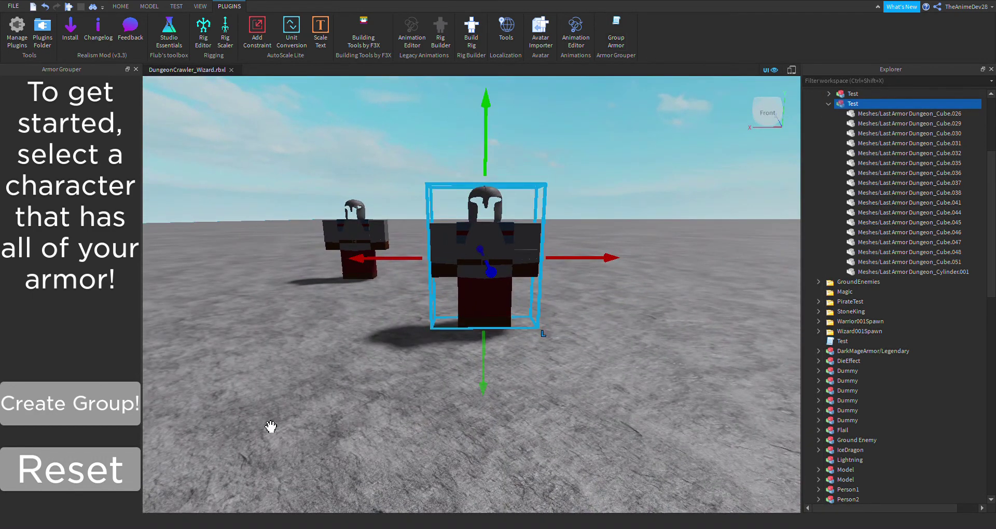
{"action": "left_click", "coordinate": [112, 394]}
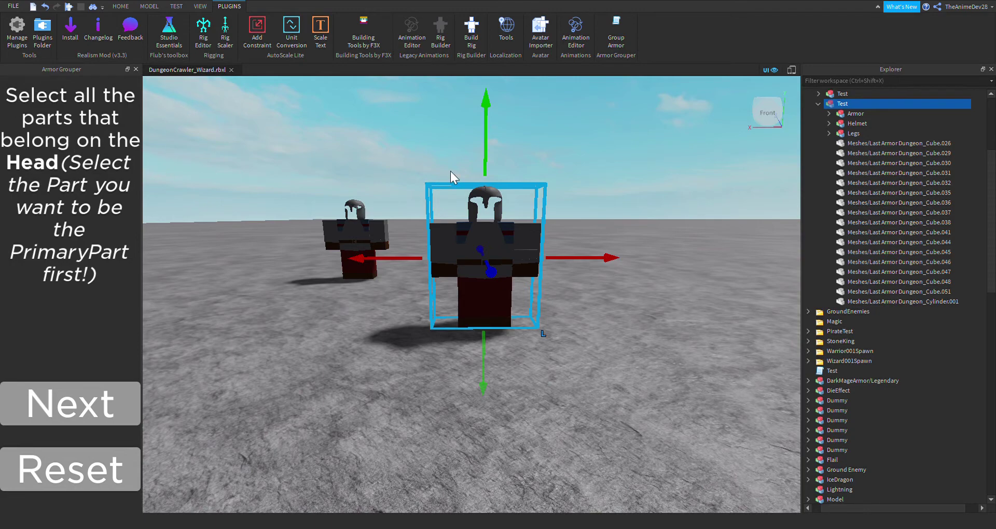
- Assign the helmet mesh Cylinder.001 as the Head parts
{"action": "left_click", "coordinate": [885, 143]}
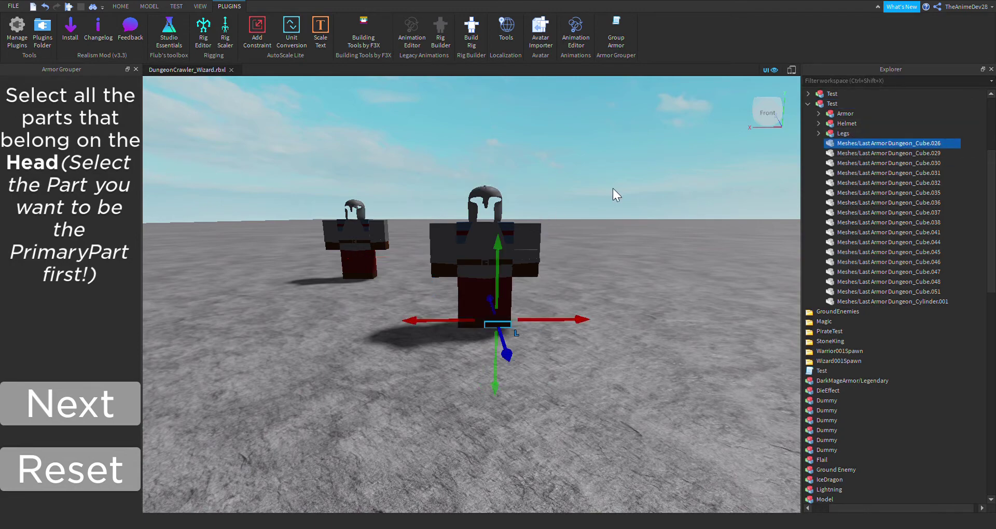
{"action": "left_click", "coordinate": [883, 153]}
{"action": "left_click", "coordinate": [878, 182]}
{"action": "left_click", "coordinate": [878, 193]}
{"action": "left_click", "coordinate": [879, 222]}
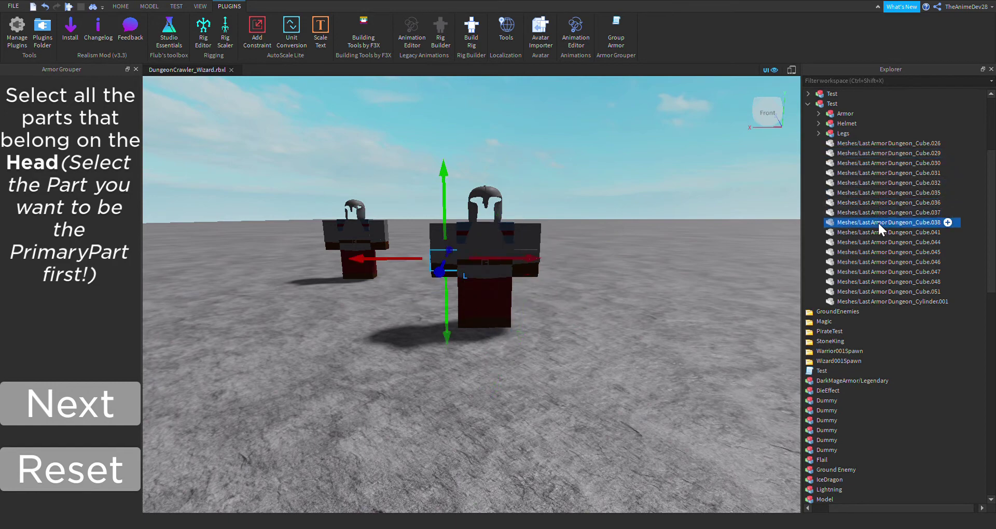
{"action": "left_click", "coordinate": [871, 232]}
{"action": "left_click", "coordinate": [870, 242]}
{"action": "left_click", "coordinate": [871, 252]}
{"action": "left_click", "coordinate": [872, 272]}
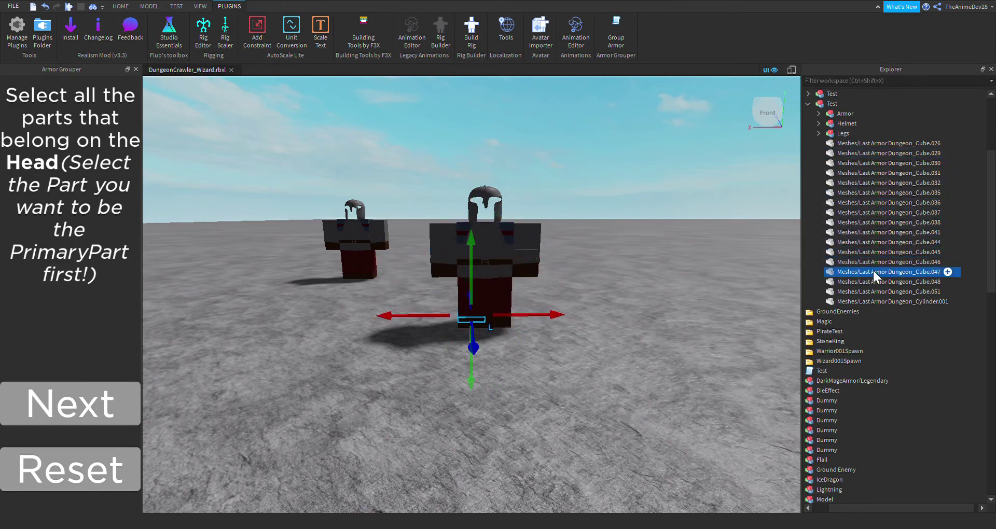
{"action": "left_click", "coordinate": [876, 281]}
{"action": "left_click", "coordinate": [875, 291]}
{"action": "left_click", "coordinate": [875, 301]}
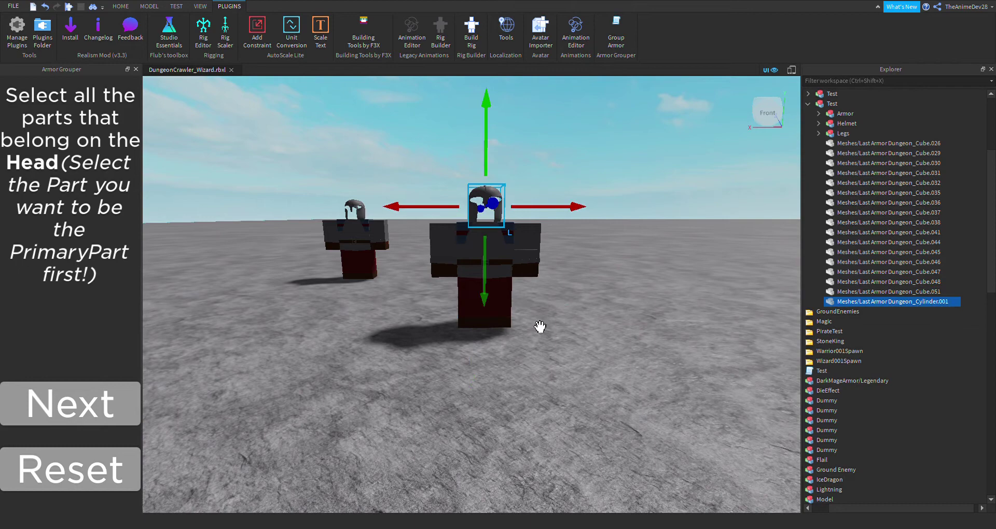
{"action": "left_click", "coordinate": [107, 415]}
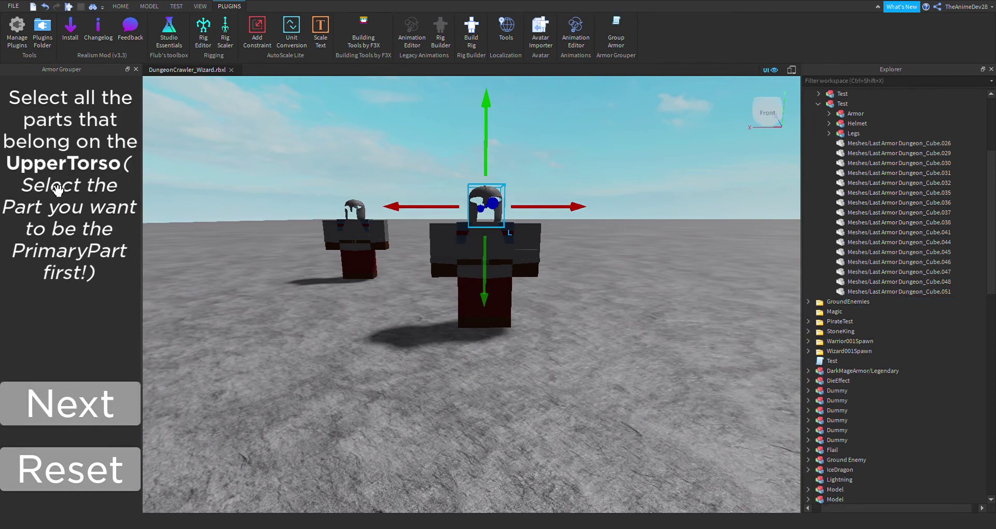
- Assign the torso centre piece Cube.044 as the UpperTorso part
{"action": "left_click", "coordinate": [874, 153]}
{"action": "left_click", "coordinate": [876, 173]}
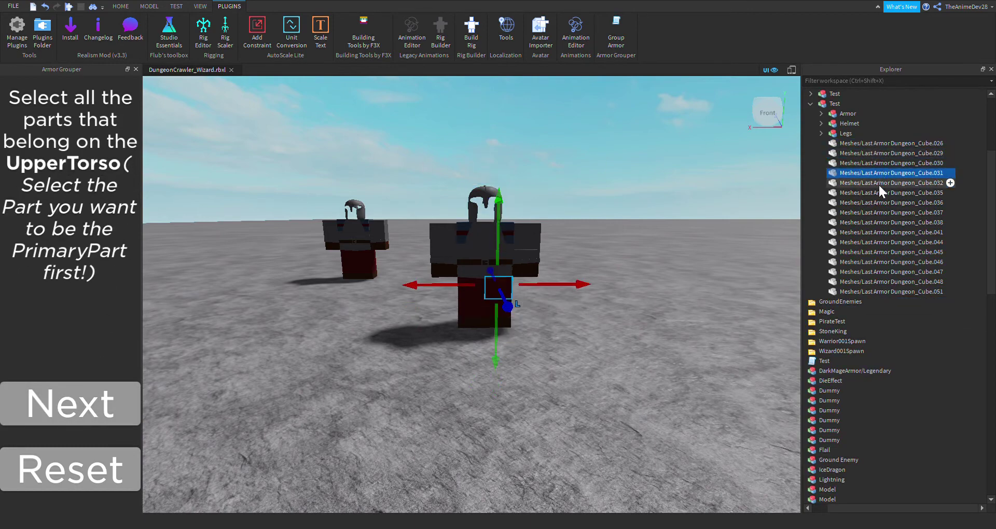
{"action": "left_click", "coordinate": [877, 202]}
{"action": "left_click", "coordinate": [878, 212]}
{"action": "left_click", "coordinate": [877, 222]}
{"action": "left_click", "coordinate": [876, 232]}
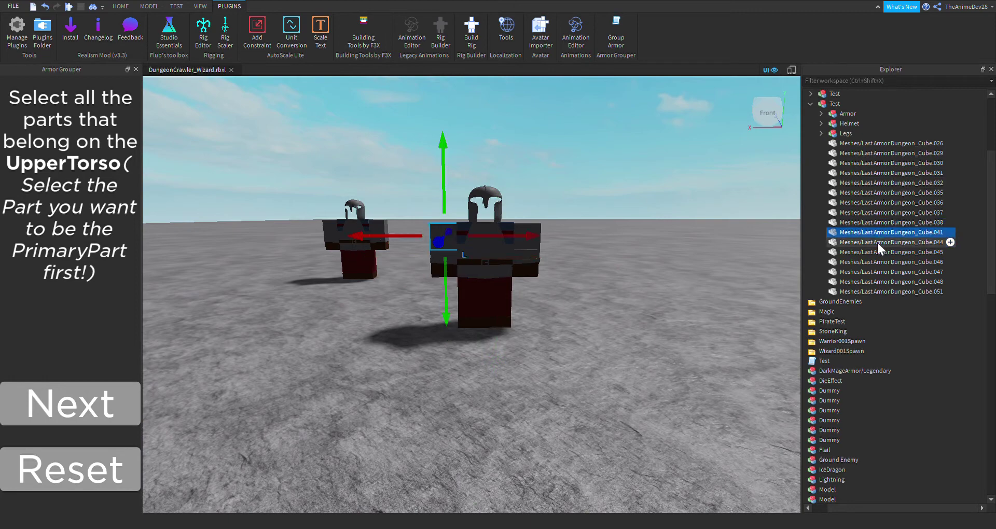
{"action": "left_click", "coordinate": [876, 242]}
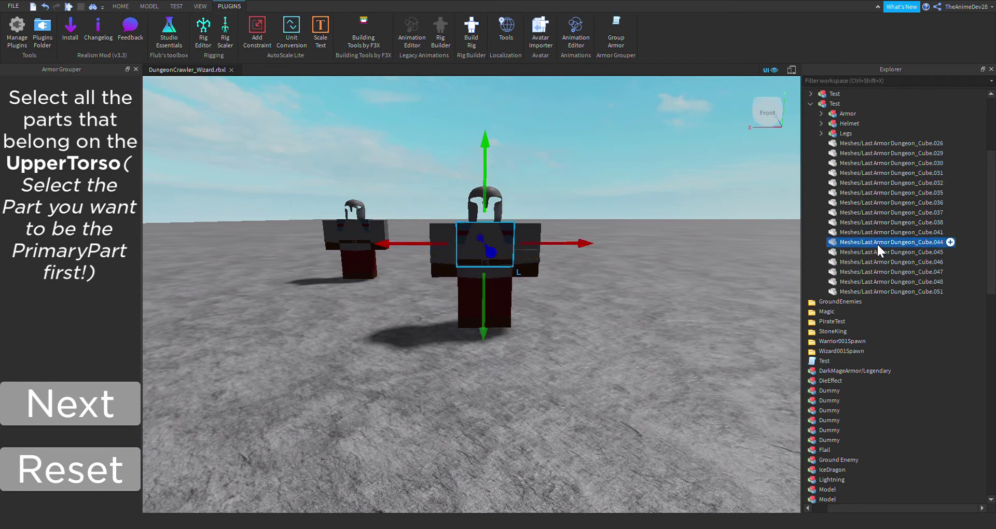
{"action": "left_click", "coordinate": [115, 423]}
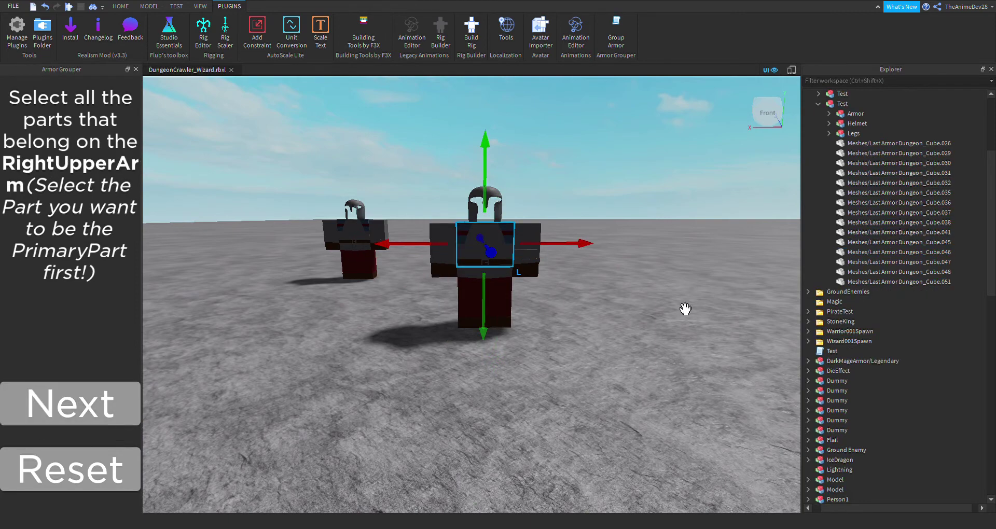
- Assign Cube.041 as the RightUpperArm part
{"action": "left_click", "coordinate": [882, 141]}
{"action": "left_click", "coordinate": [882, 151]}
{"action": "left_click", "coordinate": [883, 161]}
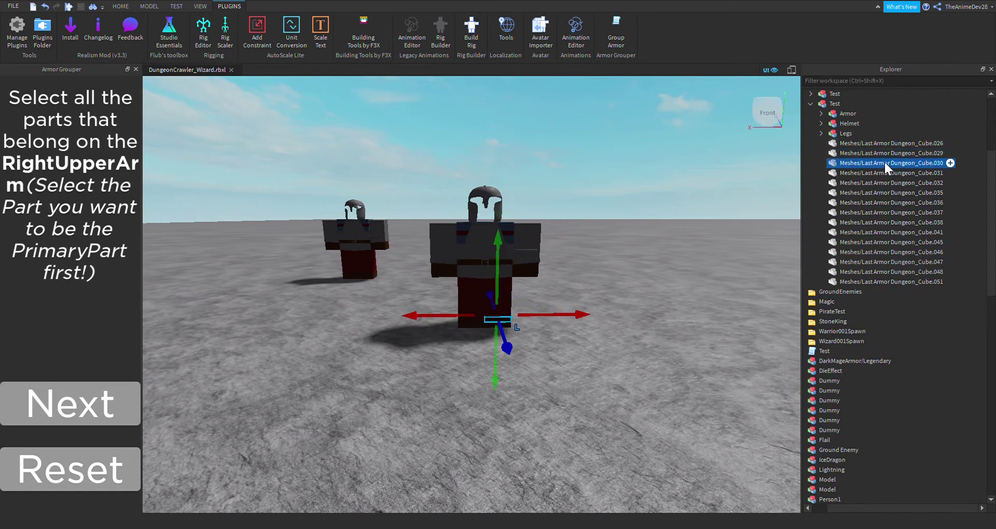
{"action": "left_click", "coordinate": [882, 173]}
{"action": "left_click", "coordinate": [882, 182]}
{"action": "left_click", "coordinate": [884, 192]}
{"action": "left_click", "coordinate": [888, 212]}
{"action": "left_click", "coordinate": [889, 221]}
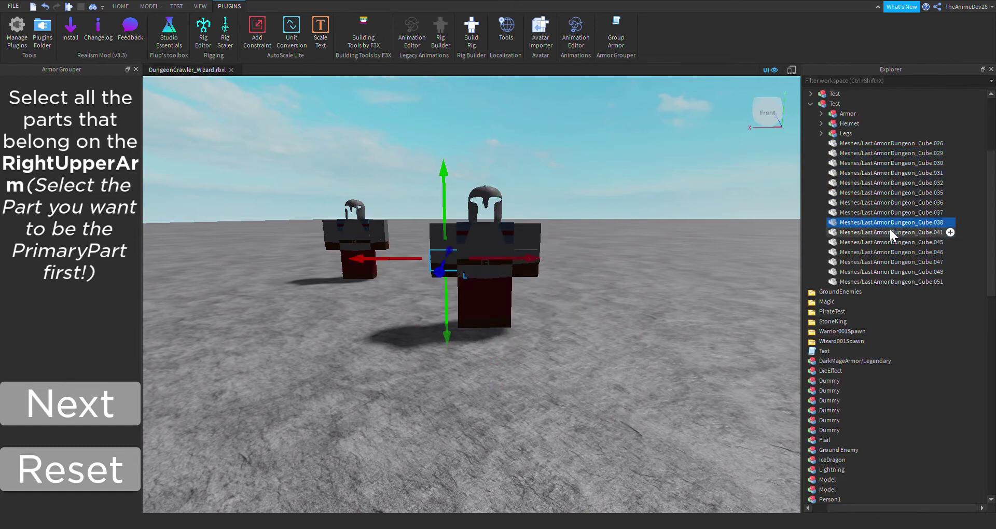
{"action": "left_click", "coordinate": [884, 232]}
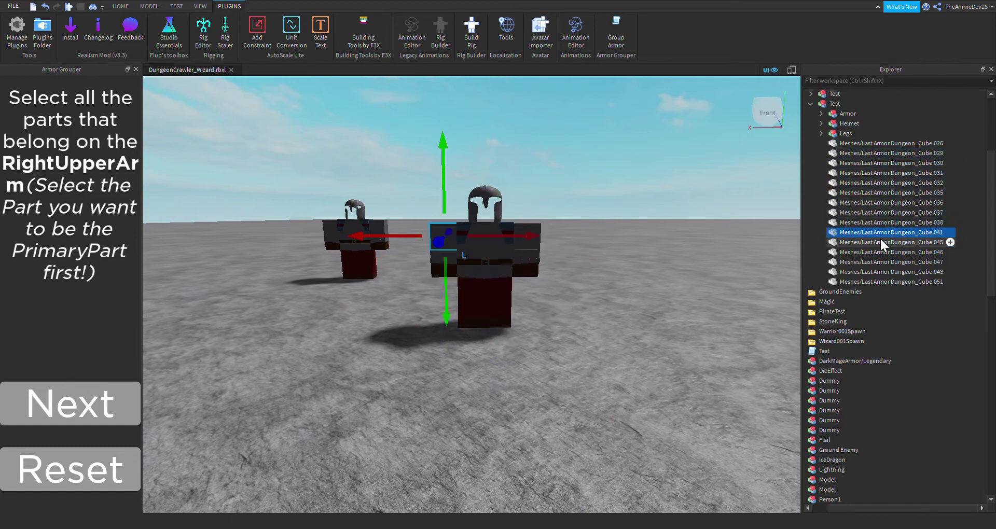
{"action": "left_click", "coordinate": [93, 424]}
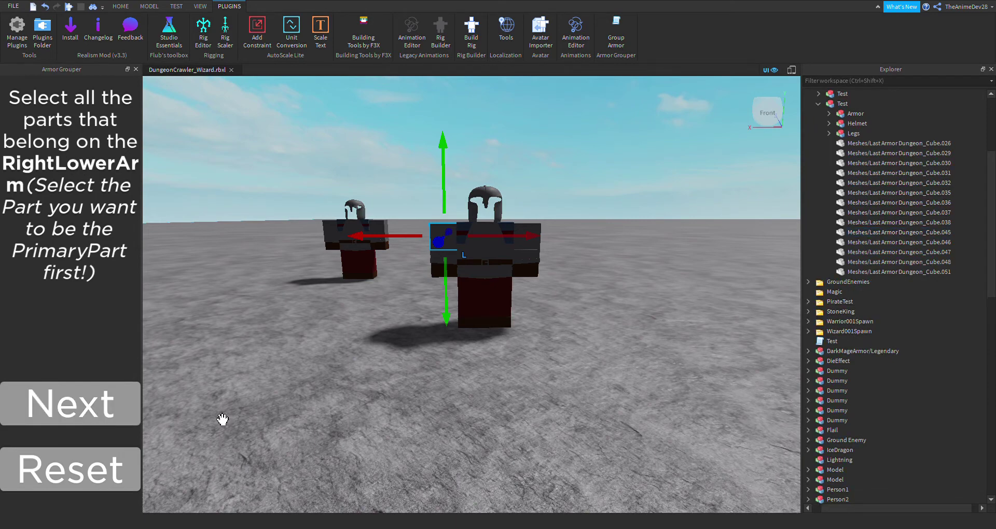
- Assign Cube.038 as the RightLowerArm part
{"action": "left_click", "coordinate": [862, 147]}
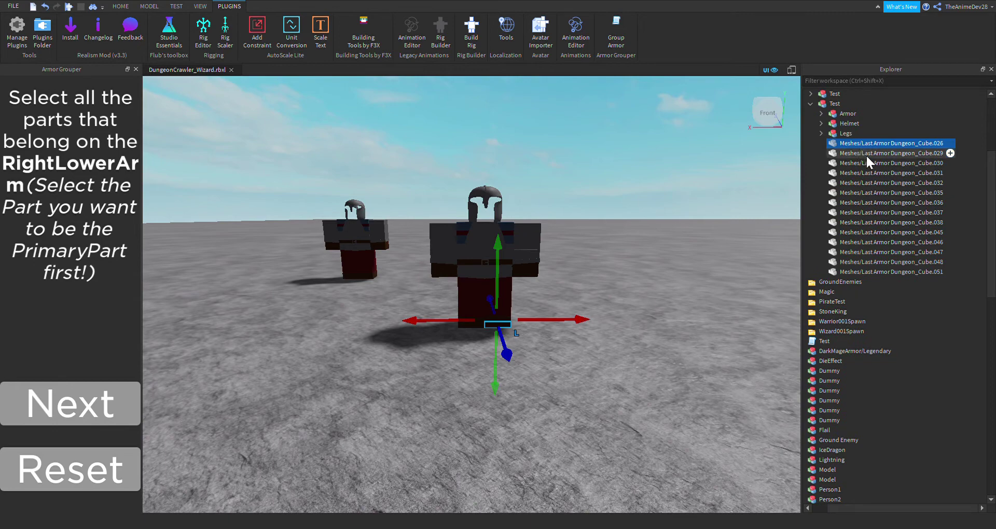
{"action": "left_click", "coordinate": [867, 152]}
{"action": "left_click", "coordinate": [869, 163]}
{"action": "left_click", "coordinate": [871, 173]}
{"action": "left_click", "coordinate": [872, 183]}
{"action": "left_click", "coordinate": [875, 193]}
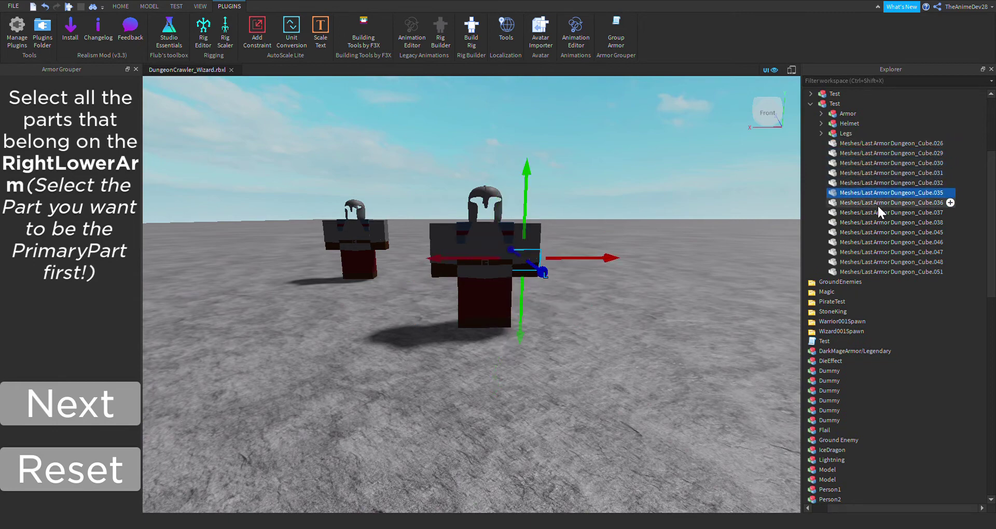
{"action": "left_click", "coordinate": [879, 202]}
{"action": "left_click", "coordinate": [883, 212]}
{"action": "left_click", "coordinate": [883, 222]}
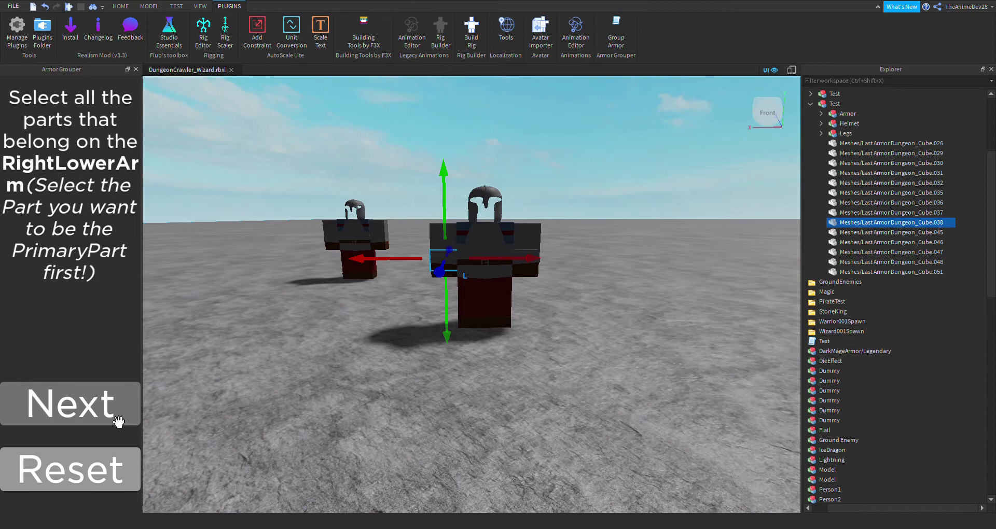
{"action": "left_click", "coordinate": [104, 433]}
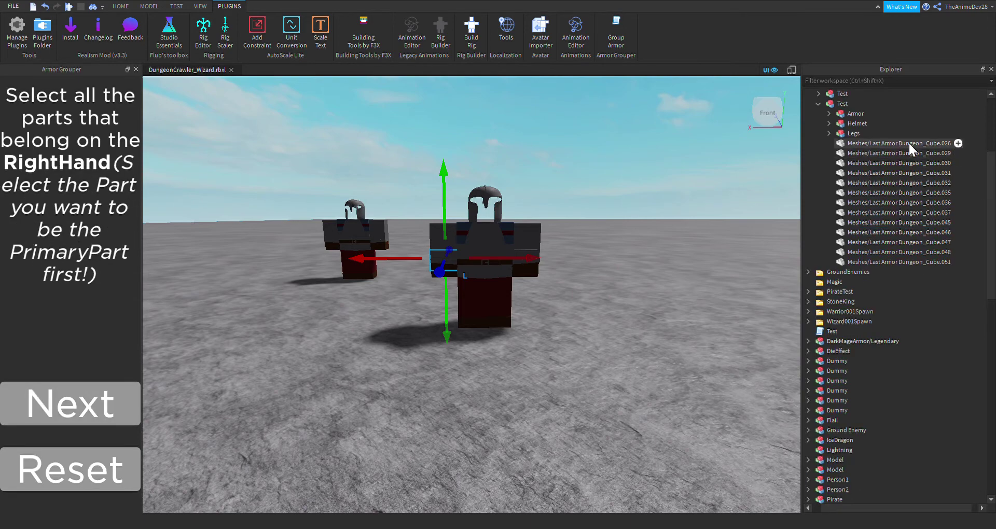
- Assign Cube.037 as the RightHand part
{"action": "left_click", "coordinate": [895, 154]}
{"action": "left_click", "coordinate": [900, 173]}
{"action": "left_click", "coordinate": [901, 182]}
{"action": "left_click", "coordinate": [902, 193]}
{"action": "left_click", "coordinate": [905, 202]}
{"action": "left_click", "coordinate": [906, 212]}
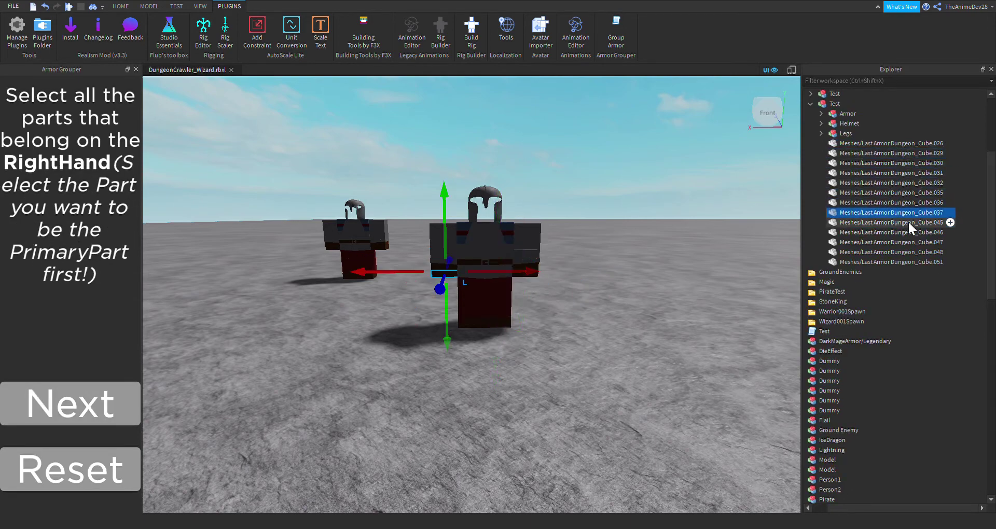
{"action": "left_click", "coordinate": [908, 222]}
{"action": "left_click", "coordinate": [901, 213]}
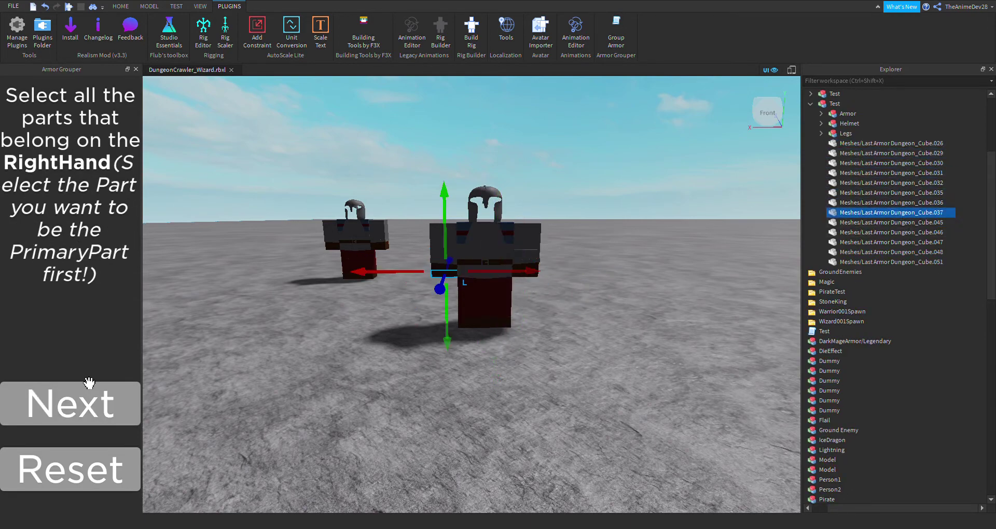
{"action": "left_click", "coordinate": [101, 422]}
- Widen the grouper panel and assign Cube.032 as the LeftUpperArm part
{"action": "left_click", "coordinate": [899, 163]}
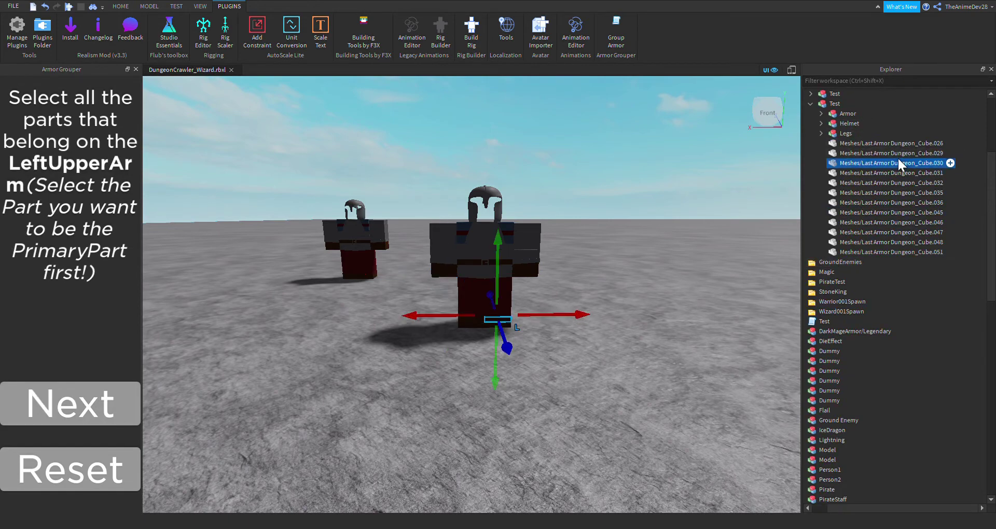
{"action": "left_click_drag", "start_coordinate": [142, 251], "coordinate": [164, 251]}
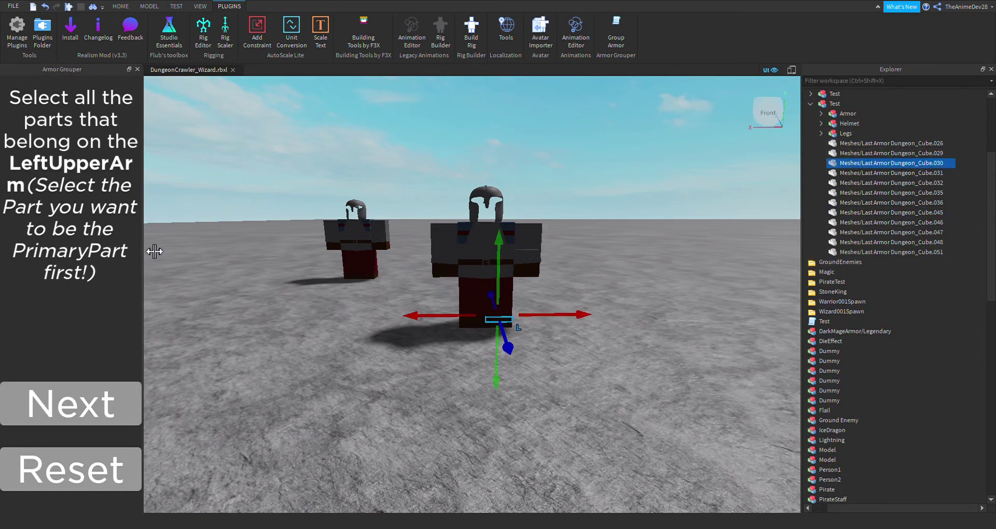
{"action": "left_click", "coordinate": [878, 172]}
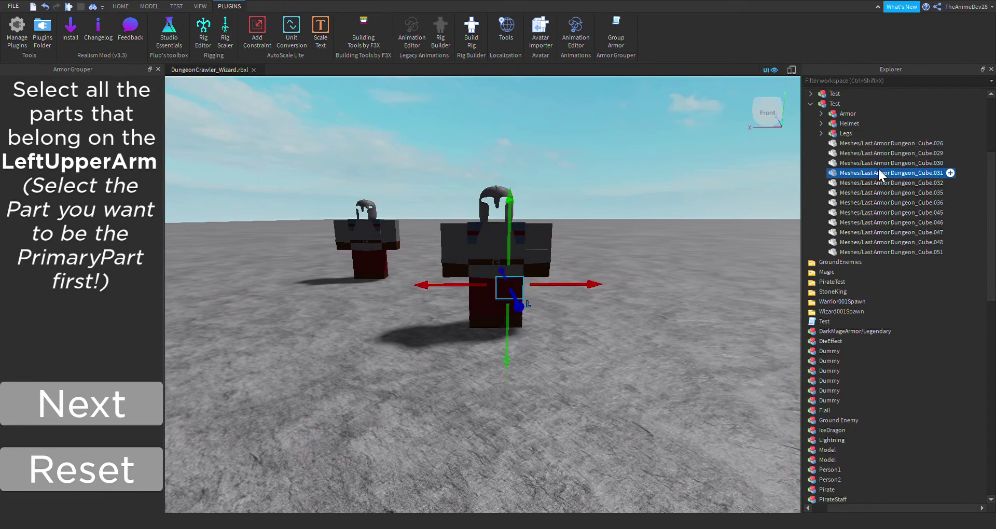
{"action": "left_click", "coordinate": [879, 182]}
{"action": "left_click", "coordinate": [879, 190]}
{"action": "left_click", "coordinate": [879, 183]}
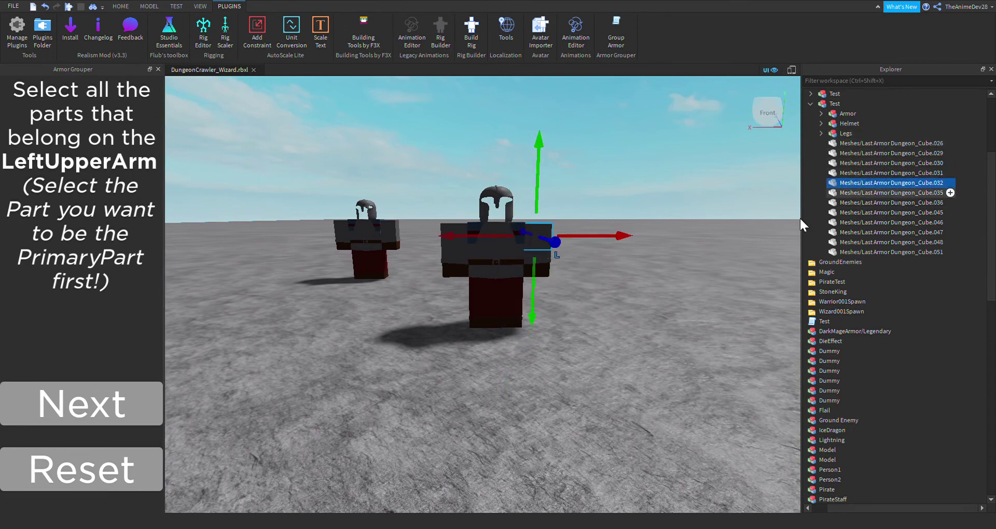
{"action": "left_click", "coordinate": [132, 420]}
- Assign Cube.035 as the LeftLowerArm part
{"action": "left_click", "coordinate": [872, 153]}
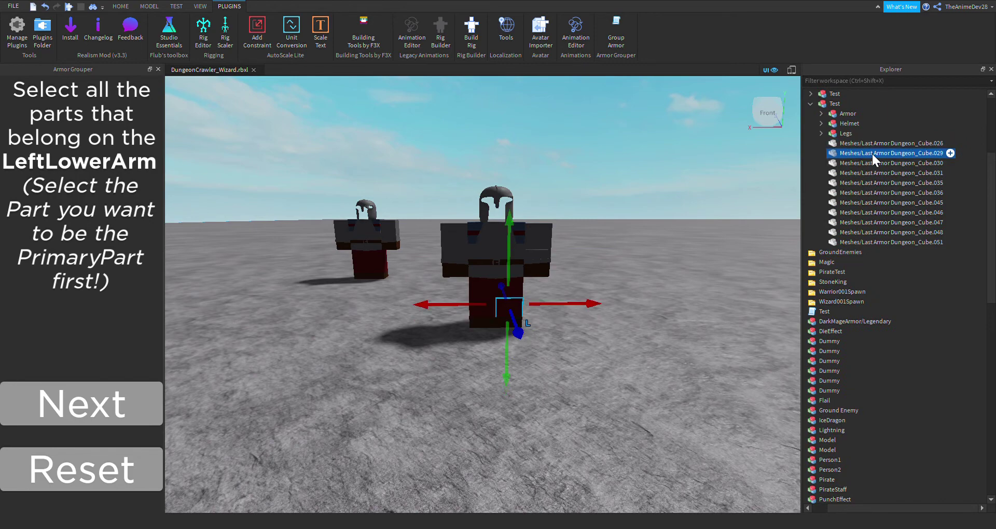
{"action": "left_click", "coordinate": [876, 163]}
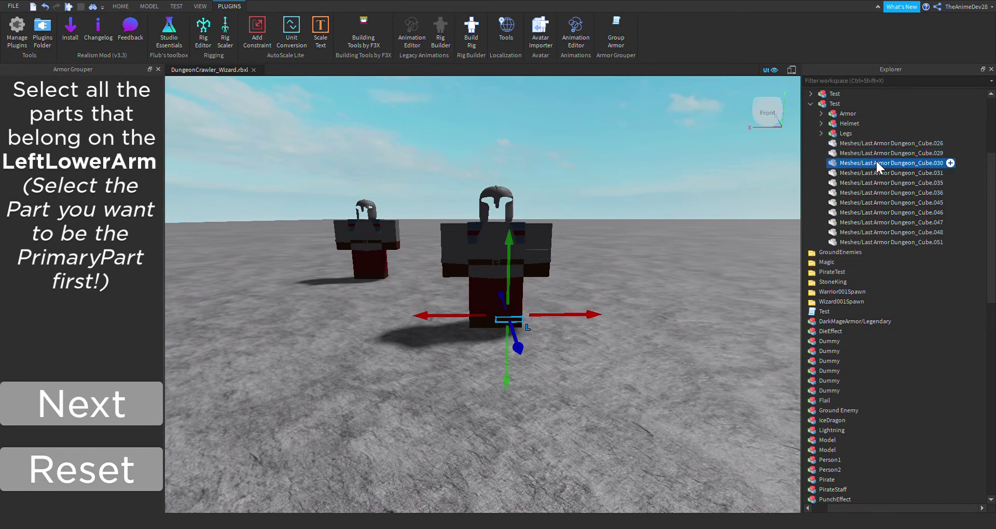
{"action": "left_click", "coordinate": [881, 171]}
{"action": "left_click", "coordinate": [878, 181]}
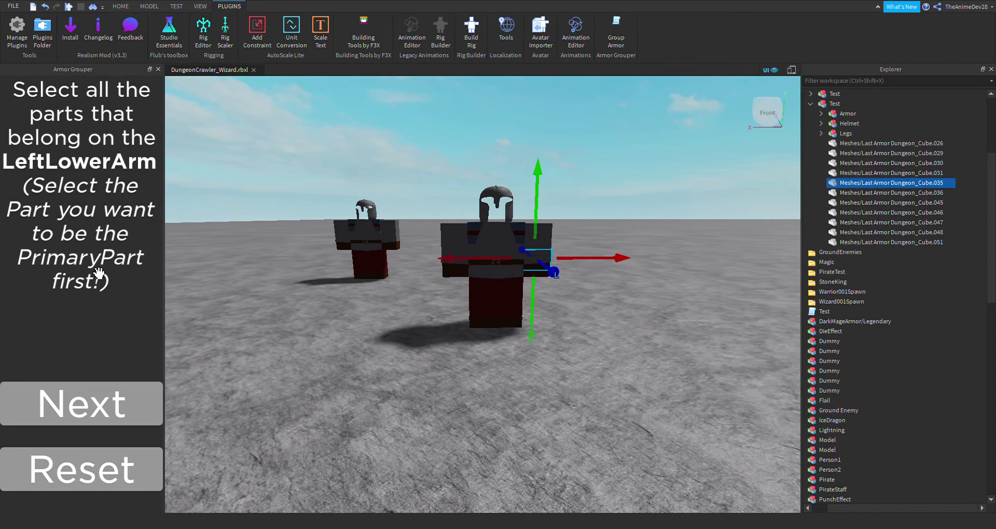
{"action": "left_click", "coordinate": [118, 428]}
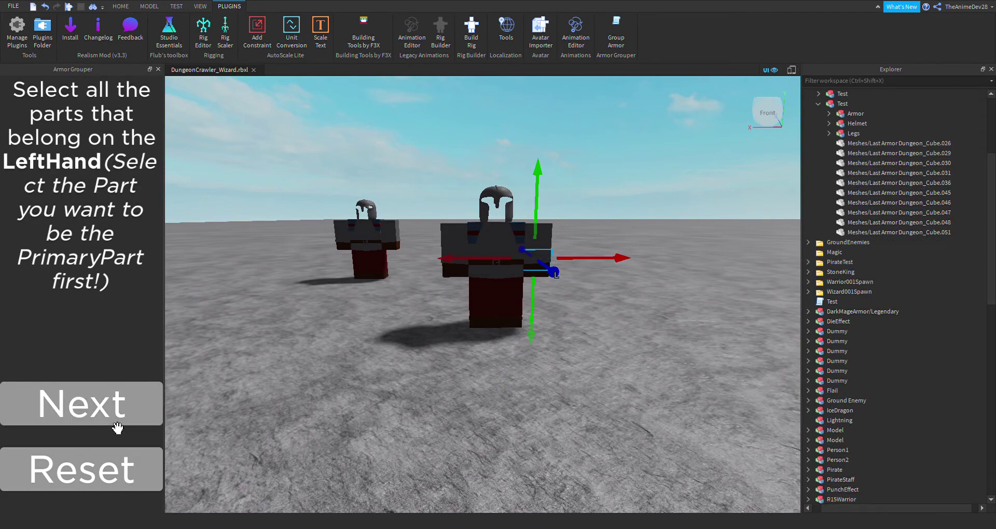
- Assign Cube.036 as the LeftHand part
{"action": "left_click", "coordinate": [855, 143]}
{"action": "left_click", "coordinate": [863, 184]}
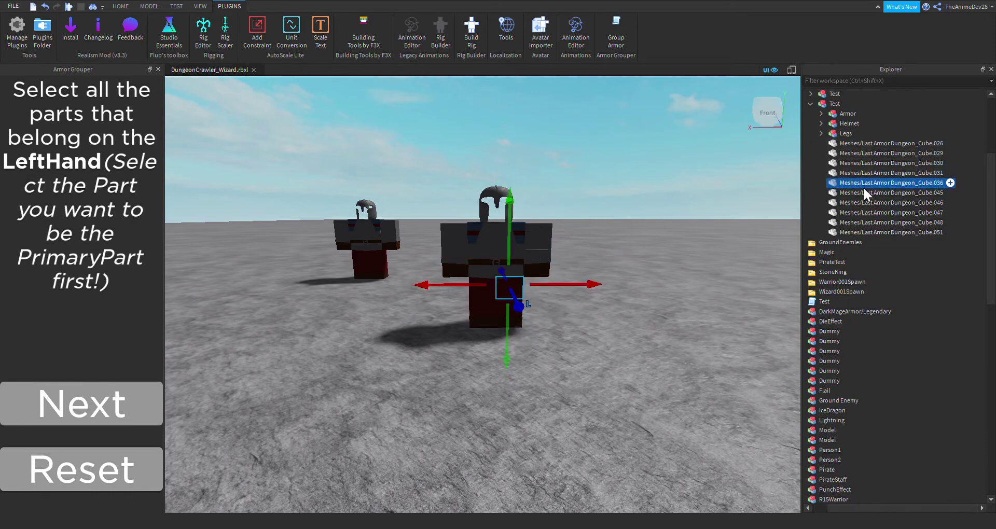
{"action": "left_click", "coordinate": [123, 421]}
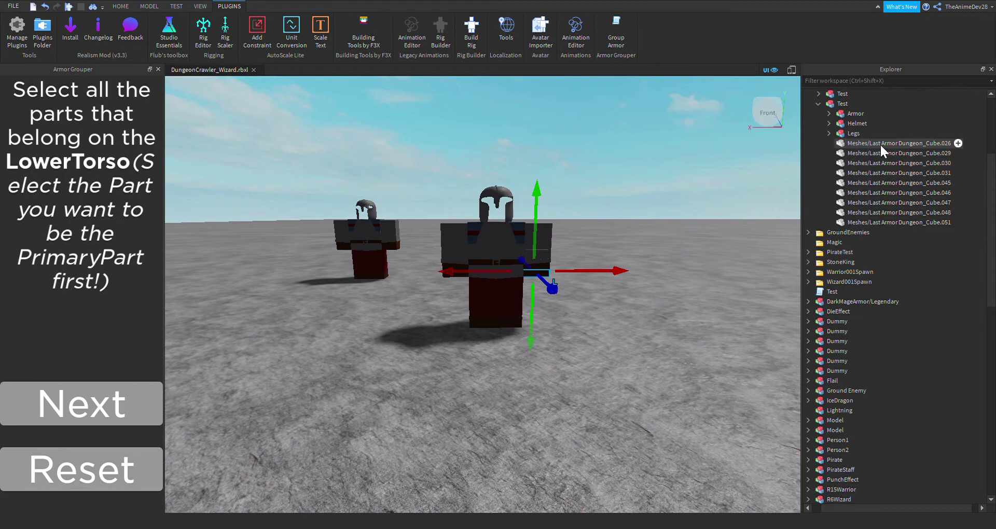
- Assign Cube.045 as the LowerTorso part
{"action": "left_click_drag", "start_coordinate": [879, 143], "coordinate": [881, 204]}
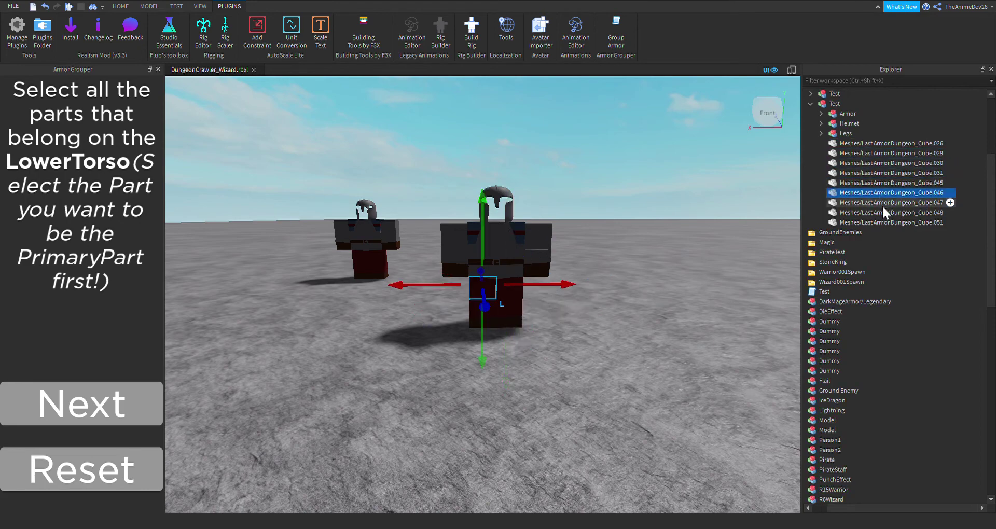
{"action": "left_click", "coordinate": [882, 205]}
{"action": "left_click", "coordinate": [882, 214]}
{"action": "left_click", "coordinate": [883, 223]}
{"action": "left_click", "coordinate": [880, 203]}
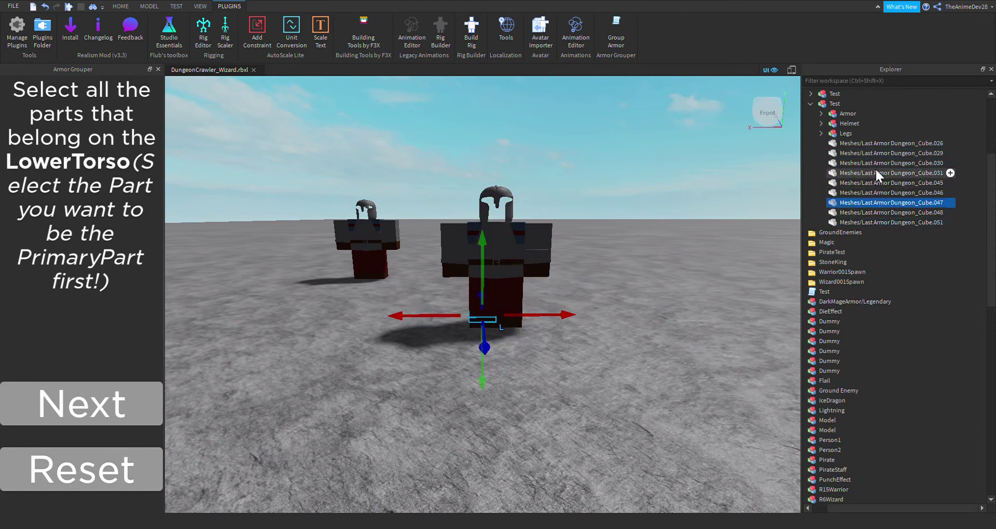
{"action": "mouse_move", "coordinate": [875, 169]}
{"action": "left_mouse_down"}
{"action": "mouse_move", "coordinate": [875, 145]}
{"action": "mouse_move", "coordinate": [873, 174]}
{"action": "left_mouse_up"}
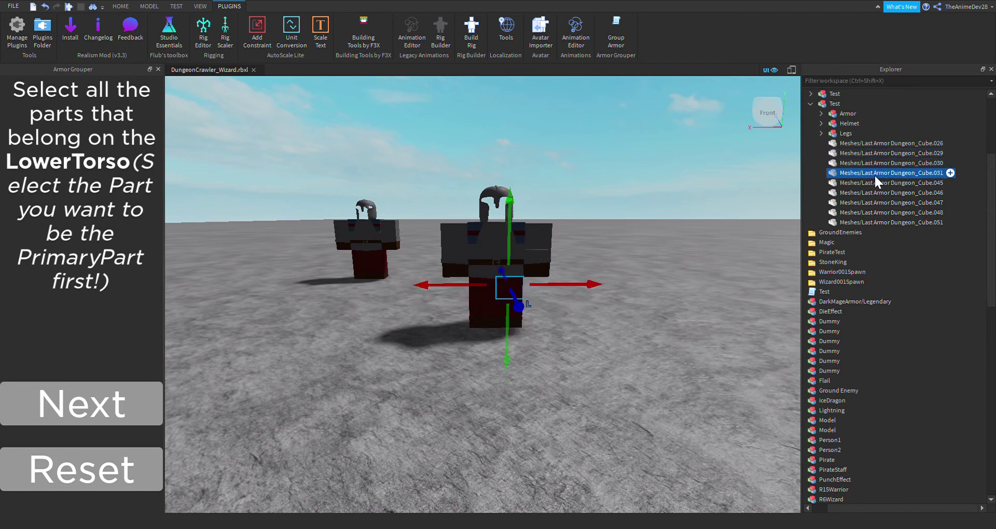
{"action": "left_click", "coordinate": [874, 182]}
{"action": "left_click", "coordinate": [148, 421]}
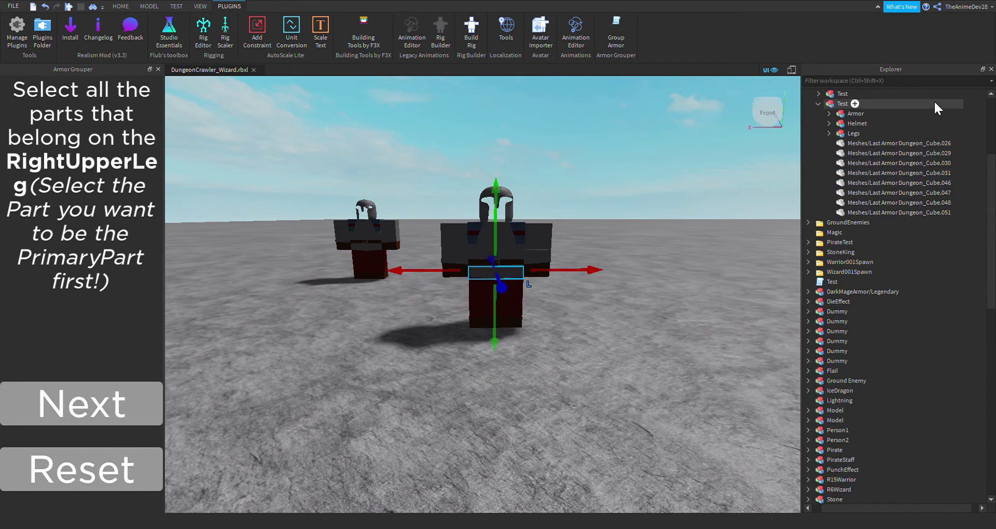
- Assign Cube.046 as the RightUpperLeg part
{"action": "left_click", "coordinate": [895, 144]}
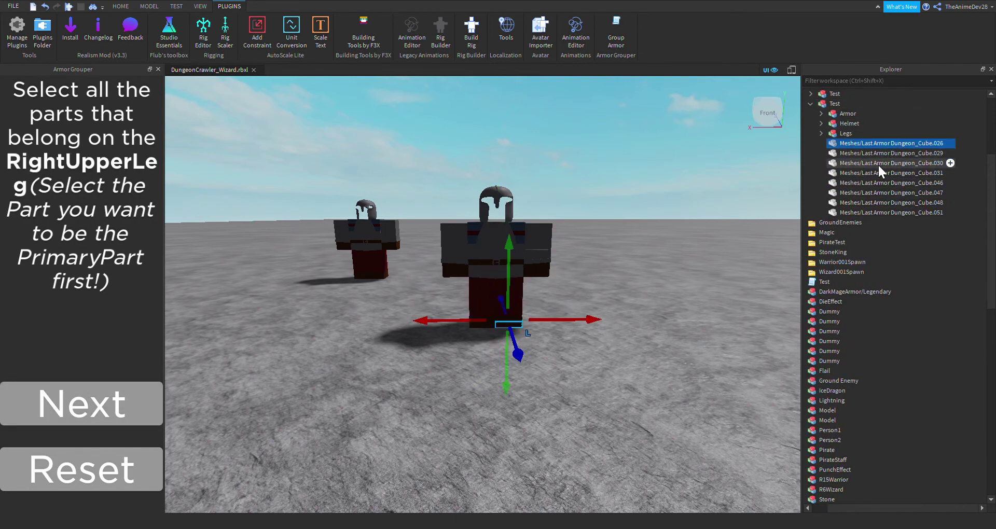
{"action": "left_click", "coordinate": [877, 163]}
{"action": "left_click", "coordinate": [879, 173]}
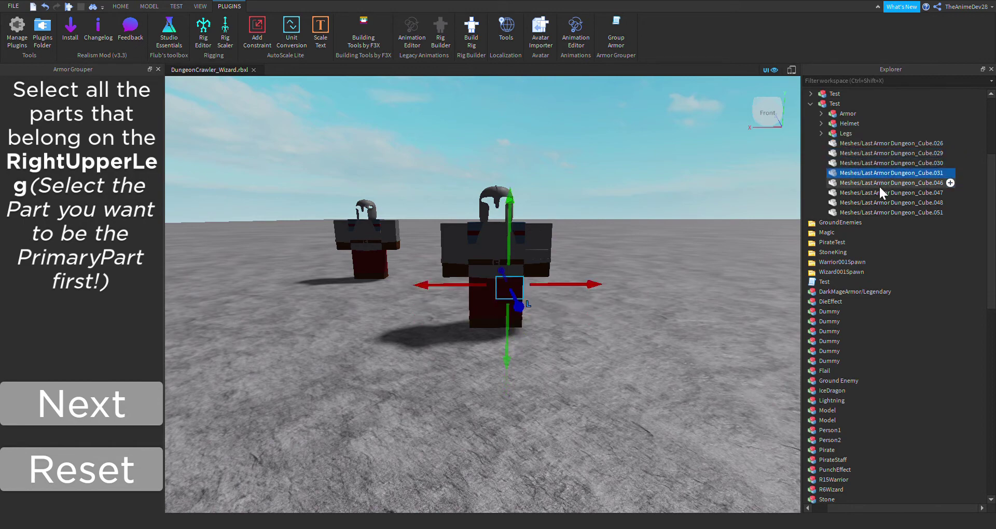
{"action": "left_click", "coordinate": [878, 183]}
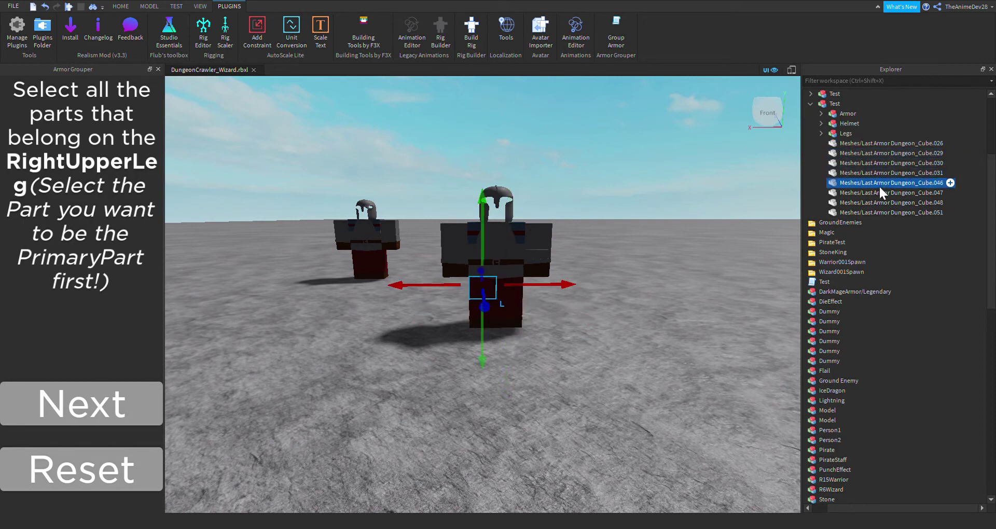
{"action": "left_click", "coordinate": [117, 433]}
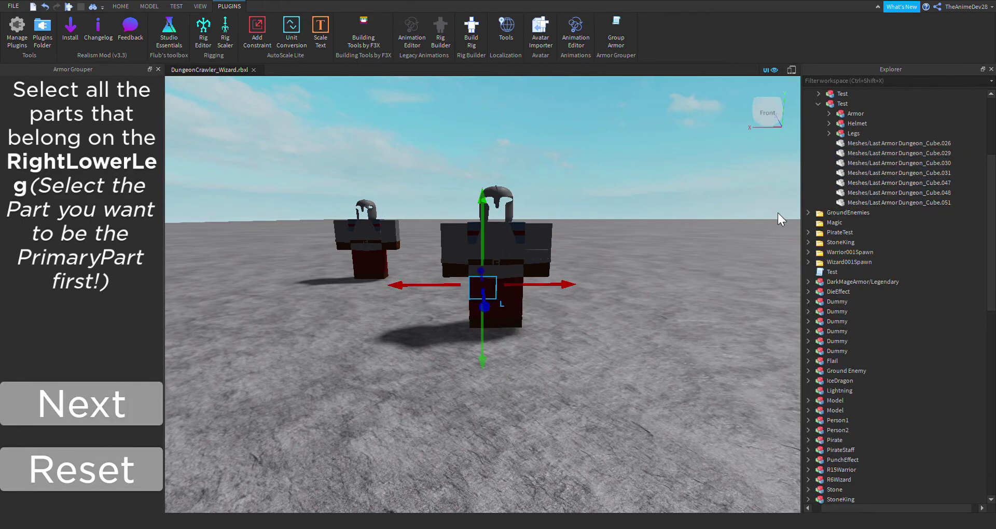
- Assign Cube.048 as the RightLowerLeg part
{"action": "left_click", "coordinate": [876, 152]}
{"action": "left_click", "coordinate": [874, 164]}
{"action": "left_click", "coordinate": [875, 173]}
{"action": "left_click", "coordinate": [876, 184]}
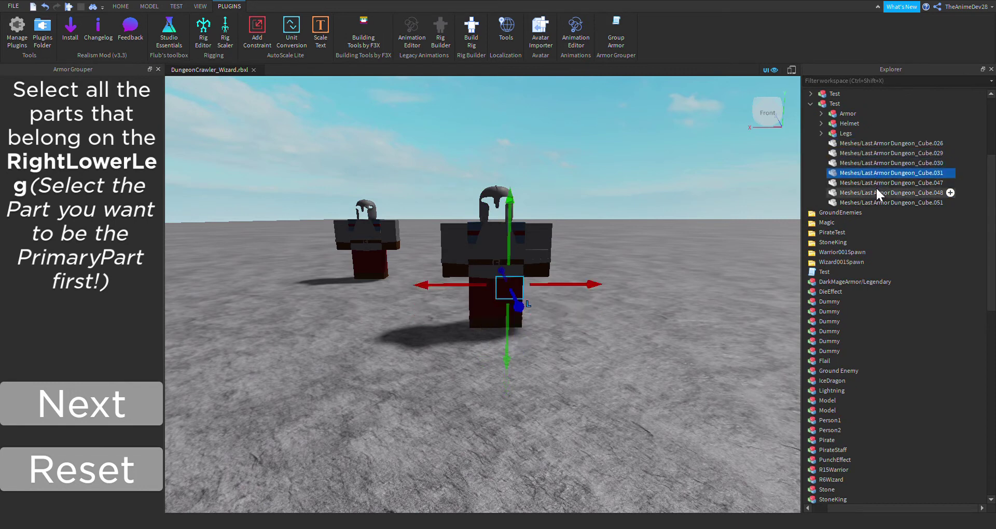
{"action": "left_click", "coordinate": [877, 193]}
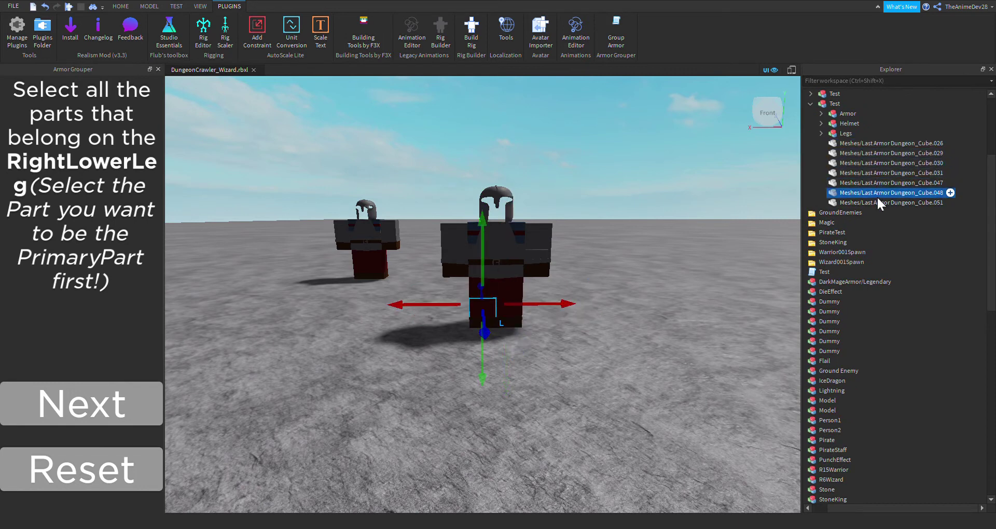
{"action": "left_click", "coordinate": [81, 421]}
- Select Cube.051 as the RightFoot part
{"action": "left_click", "coordinate": [888, 162]}
{"action": "left_click", "coordinate": [888, 173]}
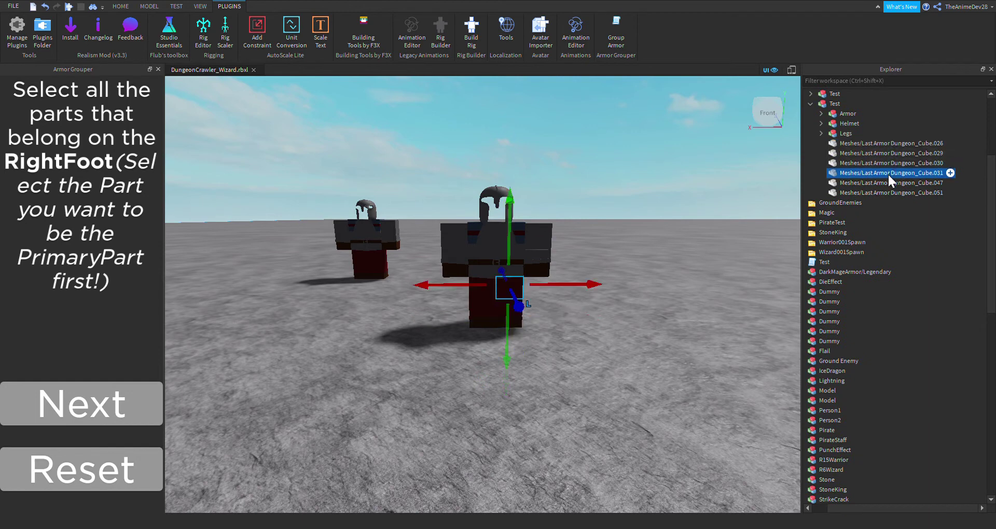
{"action": "left_click", "coordinate": [876, 192]}
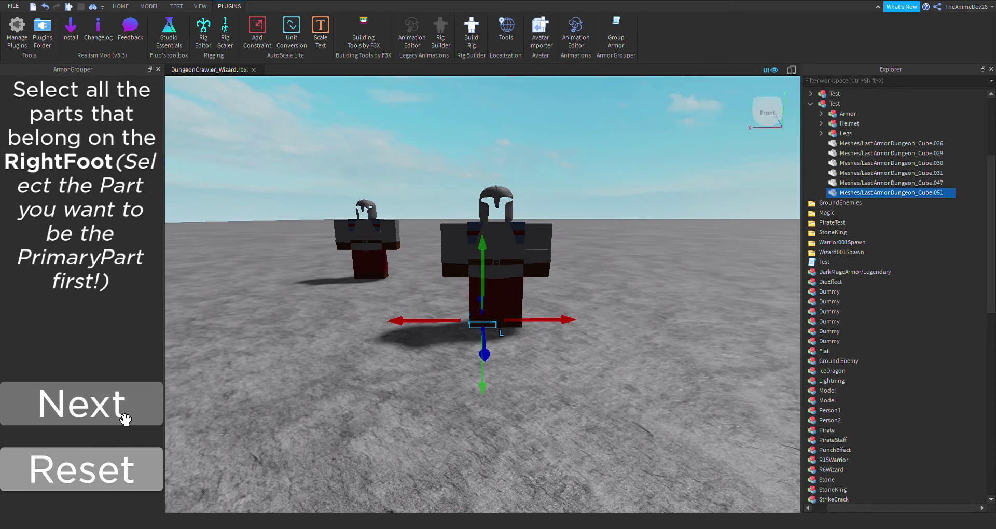
- Confirm Cube.051 as the RightFoot and assign Cube.031 as the LeftUpperLeg
{"action": "left_click", "coordinate": [105, 426]}
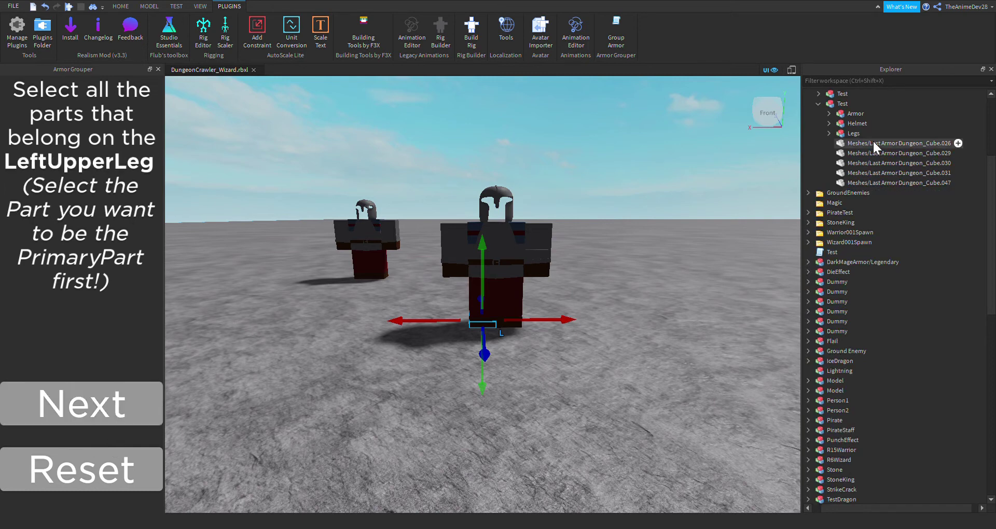
{"action": "left_click", "coordinate": [873, 143]}
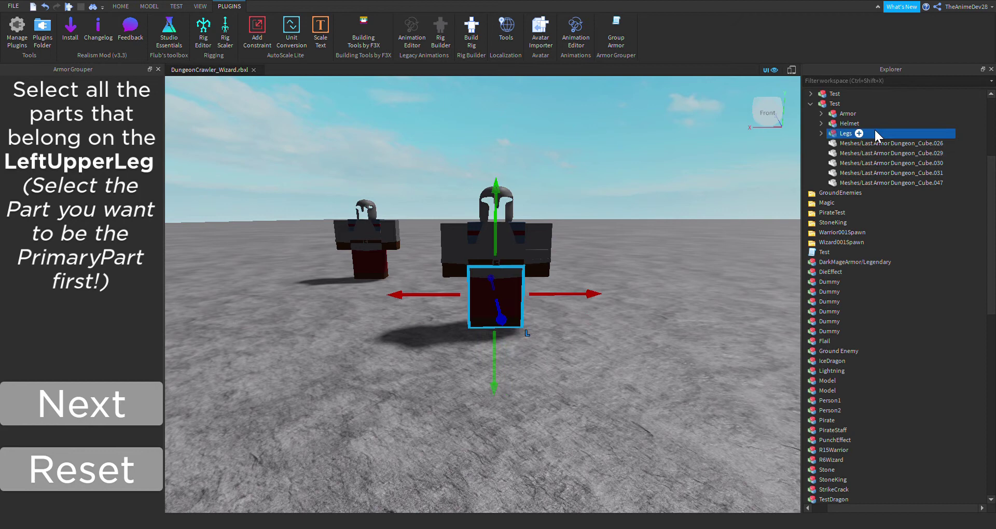
{"action": "left_click", "coordinate": [873, 154]}
{"action": "left_click", "coordinate": [874, 182]}
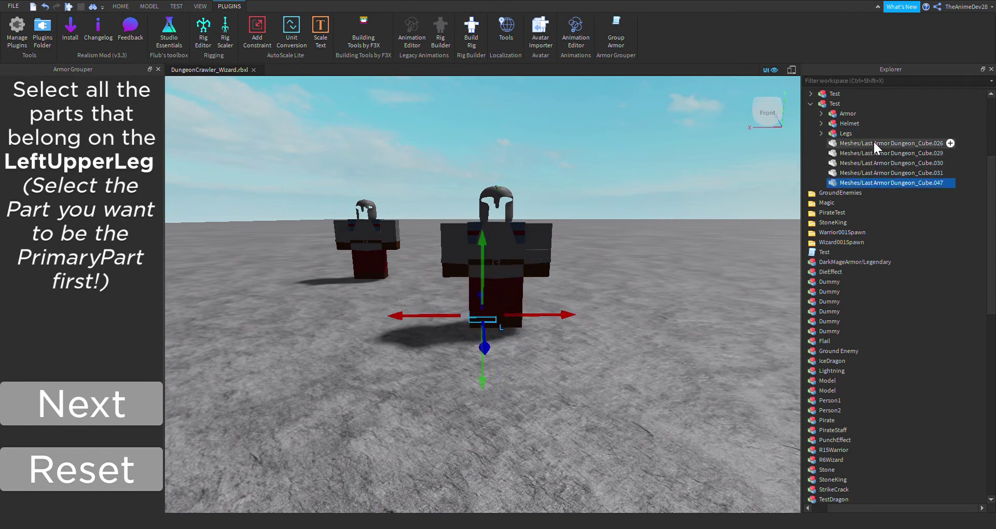
{"action": "left_click", "coordinate": [872, 143]}
{"action": "left_click", "coordinate": [870, 152]}
{"action": "left_click", "coordinate": [870, 162]}
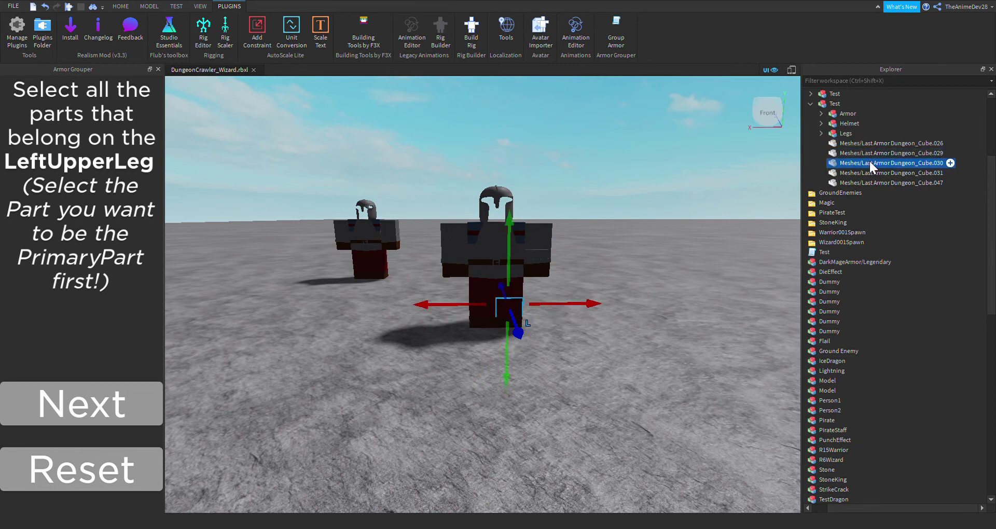
{"action": "left_click", "coordinate": [871, 172]}
{"action": "left_click", "coordinate": [872, 182]}
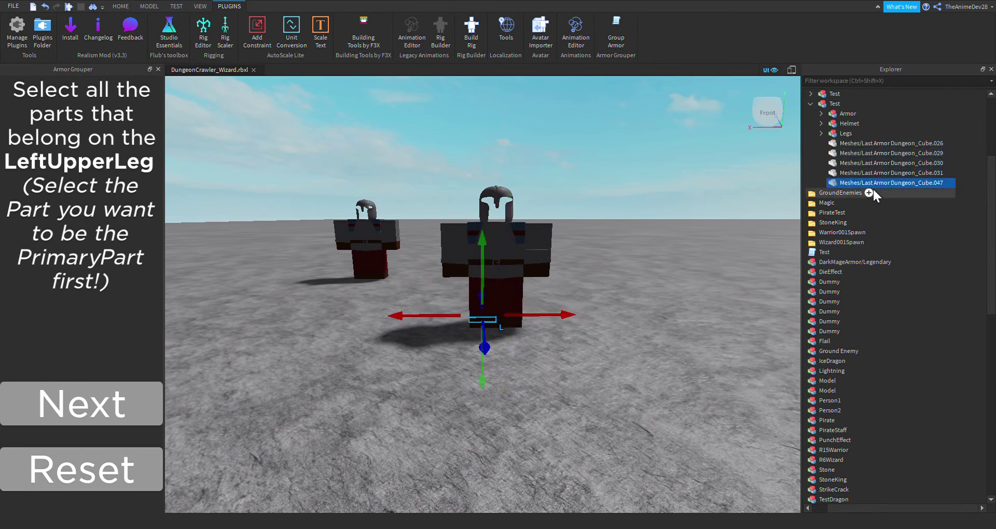
{"action": "left_click", "coordinate": [871, 172]}
{"action": "left_click", "coordinate": [123, 414]}
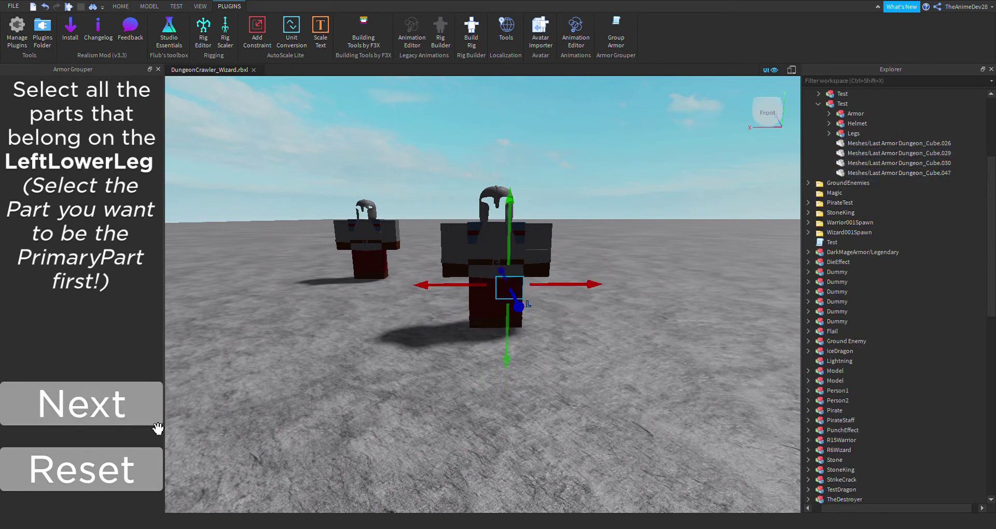
- Assign Cube.029 as the LeftLowerLeg part
{"action": "left_click", "coordinate": [861, 145]}
{"action": "left_click", "coordinate": [865, 153]}
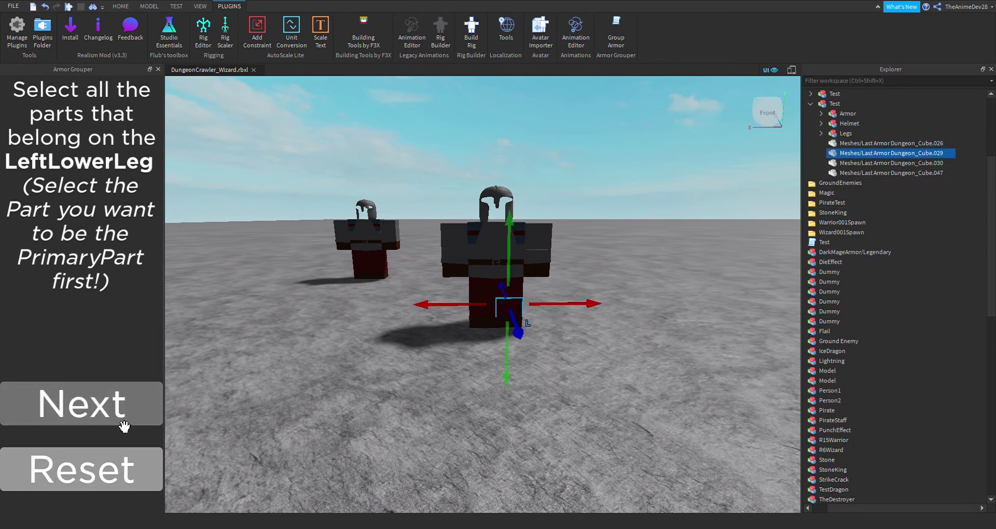
{"action": "left_click", "coordinate": [123, 425]}
- Group Cube.026 and Cube.030 together as the LeftFoot
{"action": "left_click", "coordinate": [855, 144]}
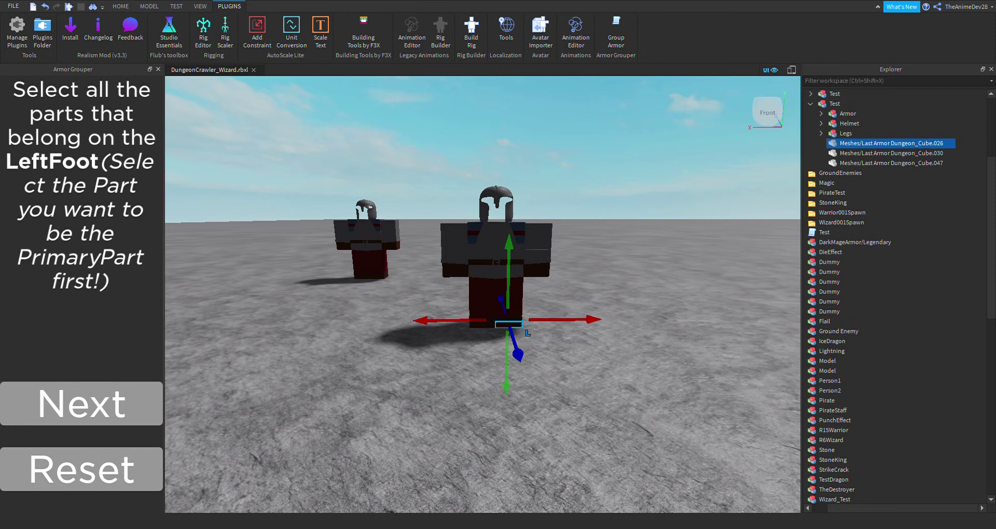
{"action": "left_click", "coordinate": [876, 152]}
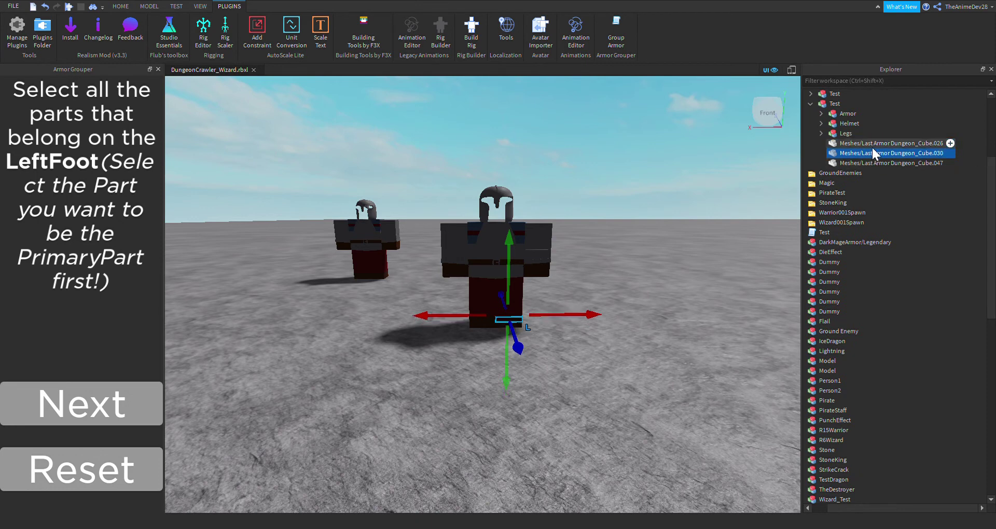
{"action": "left_click", "coordinate": [870, 143]}
{"action": "left_click", "coordinate": [879, 153], "text": "ctrl"}
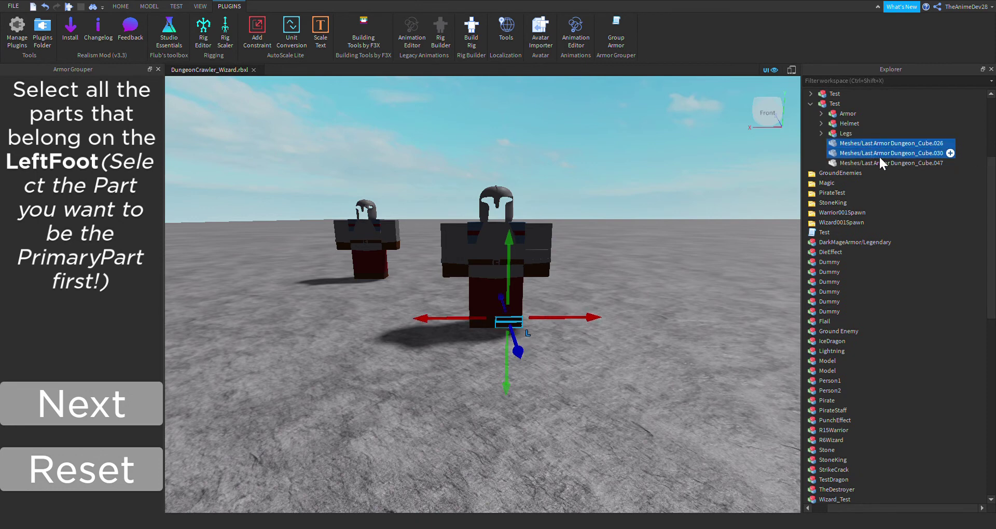
{"action": "left_click", "coordinate": [119, 421]}
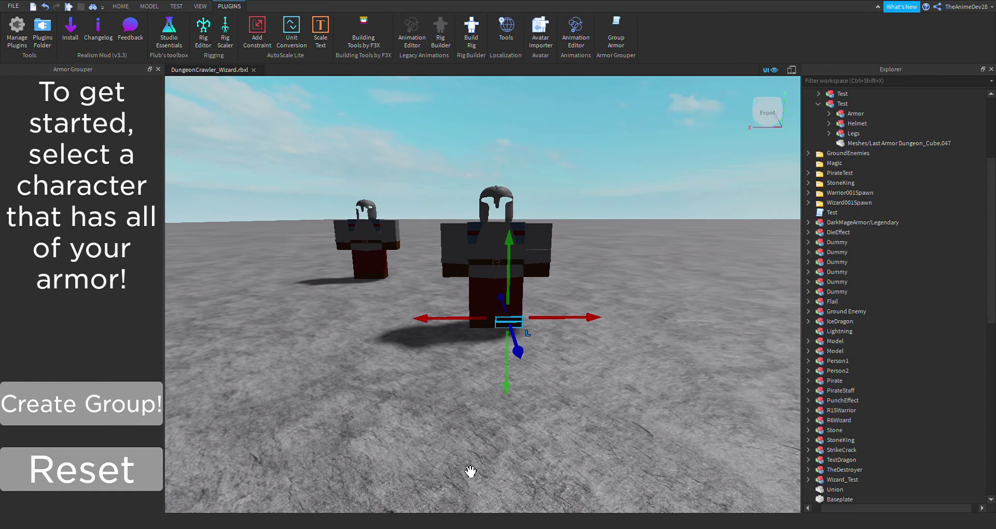
- Expand the Legs, Helmet and Armor groups to list their body parts
{"action": "left_click", "coordinate": [863, 144]}
{"action": "left_click", "coordinate": [820, 133]}
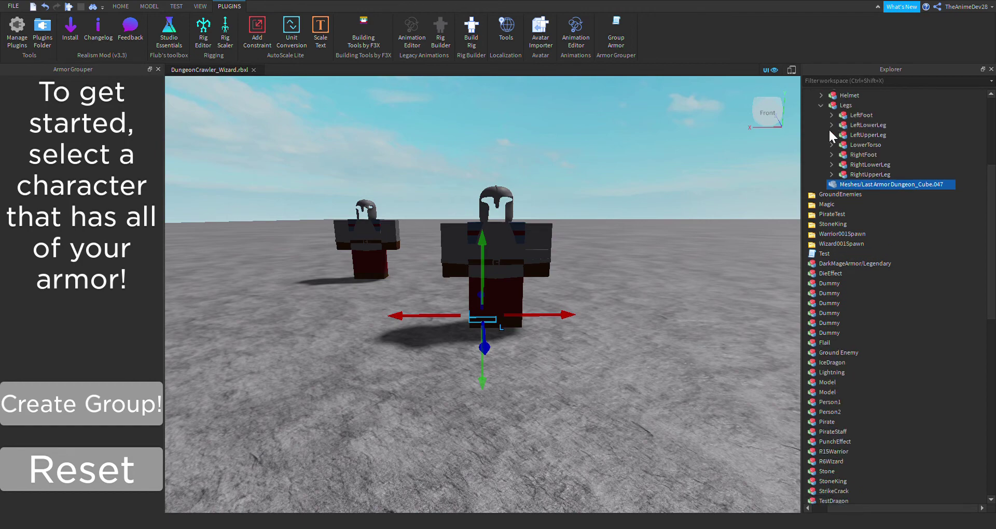
{"action": "left_click", "coordinate": [820, 123]}
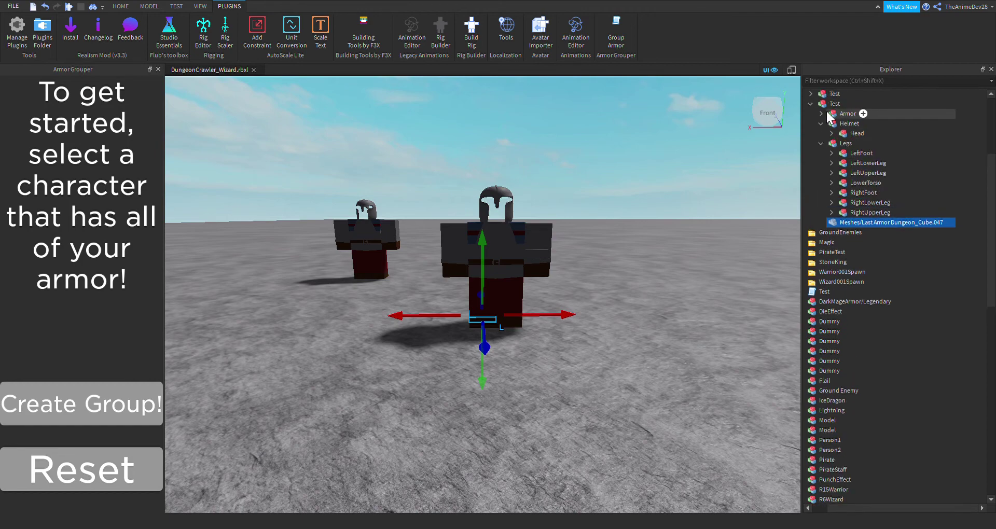
{"action": "left_click", "coordinate": [833, 114]}
{"action": "left_click", "coordinate": [821, 114]}
- Expand the hand, lower arm, upper arm, UpperTorso and Head parts to reveal their meshes
{"action": "left_click", "coordinate": [831, 123]}
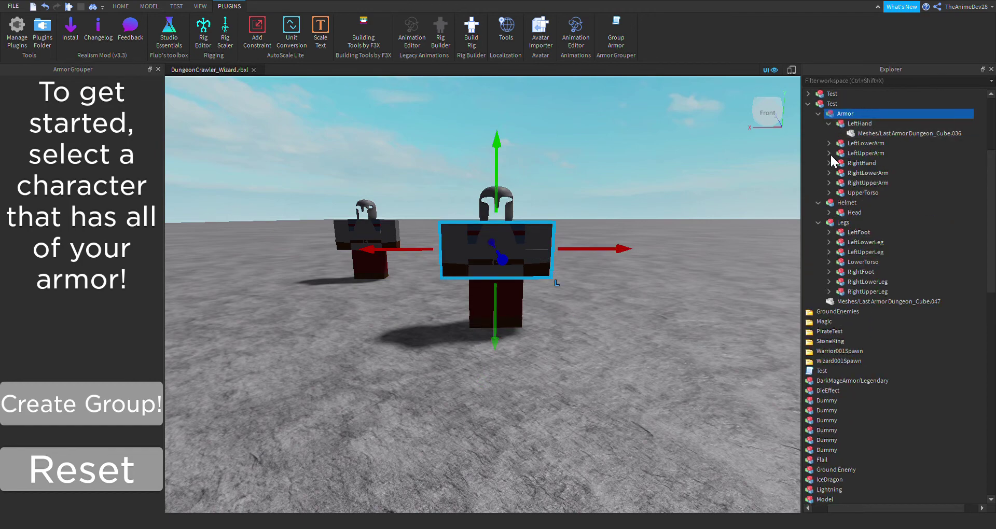
{"action": "left_click", "coordinate": [829, 143]}
{"action": "left_click", "coordinate": [828, 163]}
{"action": "left_click", "coordinate": [828, 182]}
{"action": "left_click", "coordinate": [828, 202]}
{"action": "left_click", "coordinate": [828, 222]}
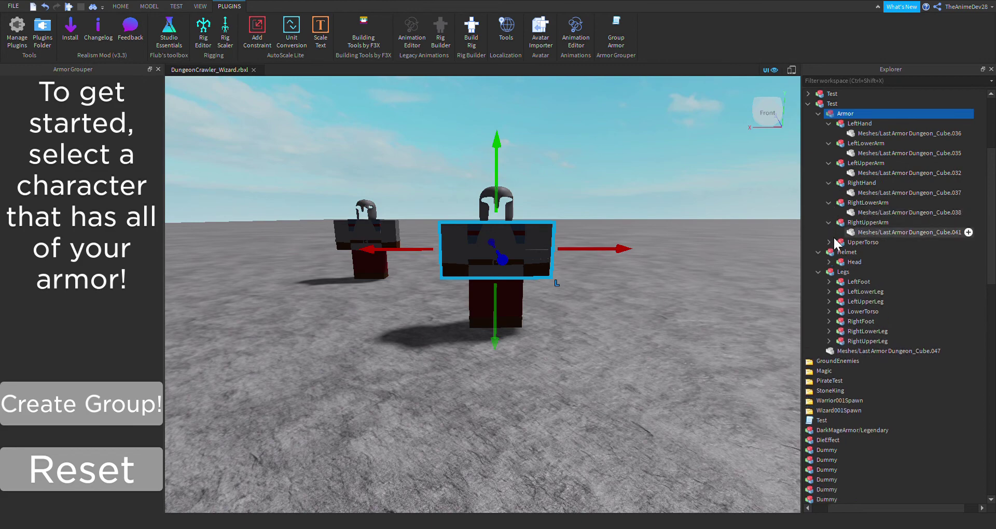
{"action": "left_click", "coordinate": [829, 242]}
{"action": "scroll", "coordinate": [830, 242], "scroll_direction": "down", "scroll_amount": 2}
{"action": "left_click", "coordinate": [829, 222]}
{"action": "scroll", "coordinate": [832, 218], "scroll_direction": "down", "scroll_amount": 1}
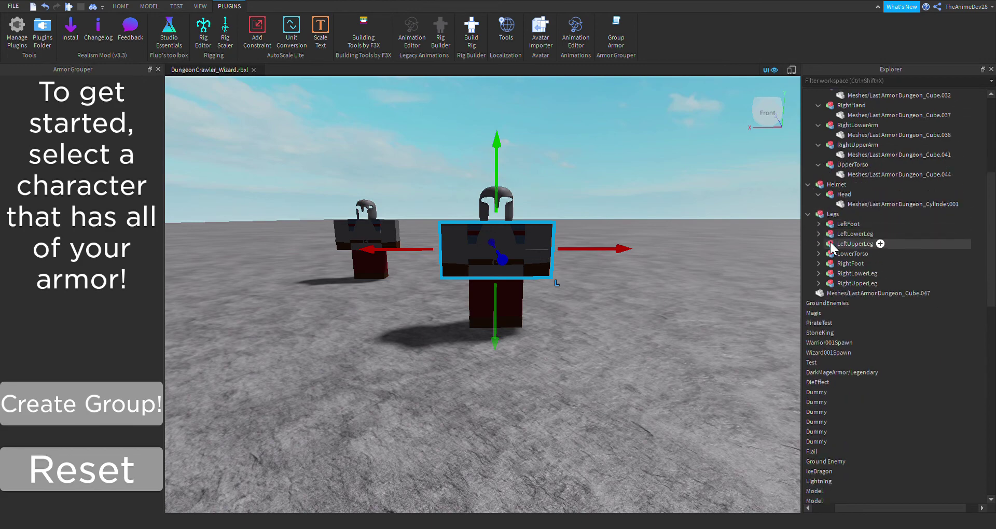
- Check the WeldConstraint on Cube.030 inside LeftFoot, then collapse LeftFoot
{"action": "left_click", "coordinate": [818, 224]}
{"action": "left_click", "coordinate": [846, 223]}
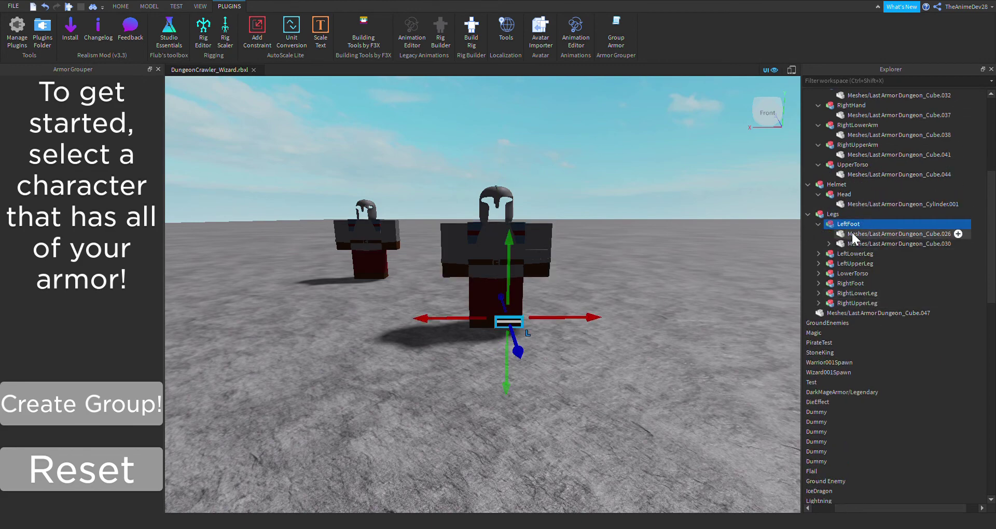
{"action": "left_click", "coordinate": [855, 242]}
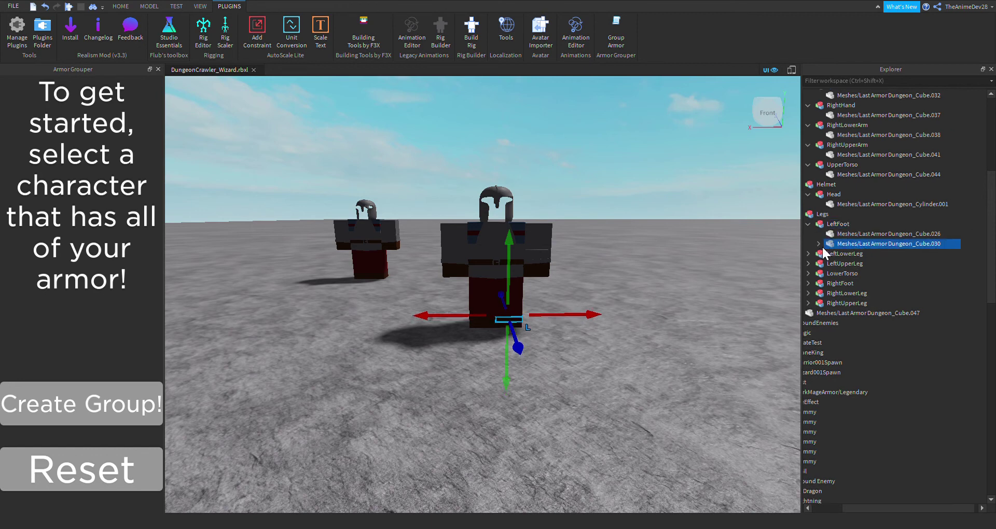
{"action": "left_click", "coordinate": [818, 244]}
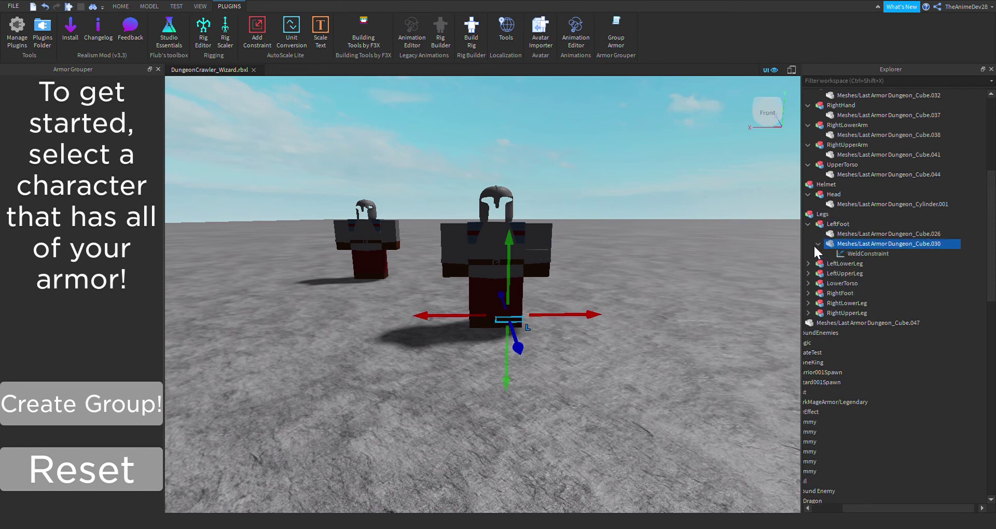
{"action": "left_click", "coordinate": [871, 253]}
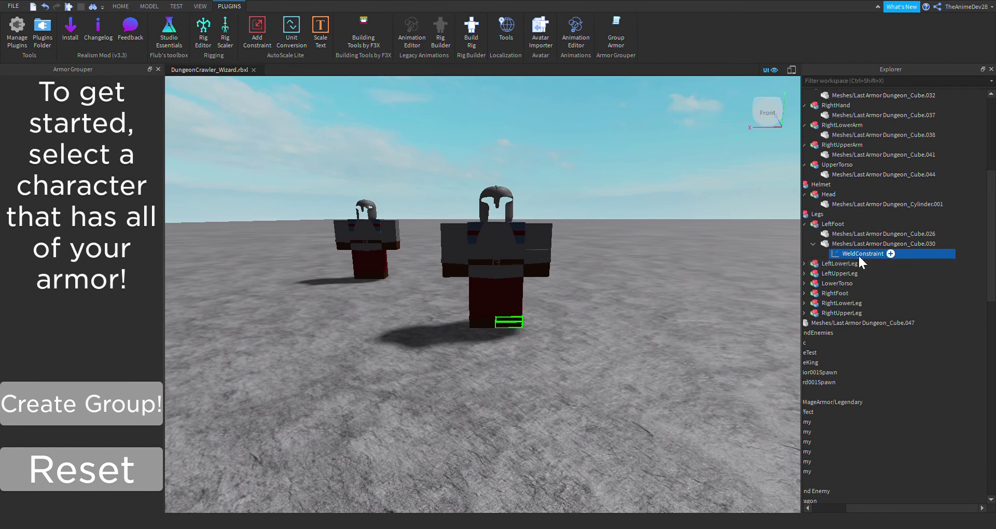
{"action": "left_click", "coordinate": [854, 232]}
{"action": "left_click", "coordinate": [851, 251]}
{"action": "left_click", "coordinate": [850, 225]}
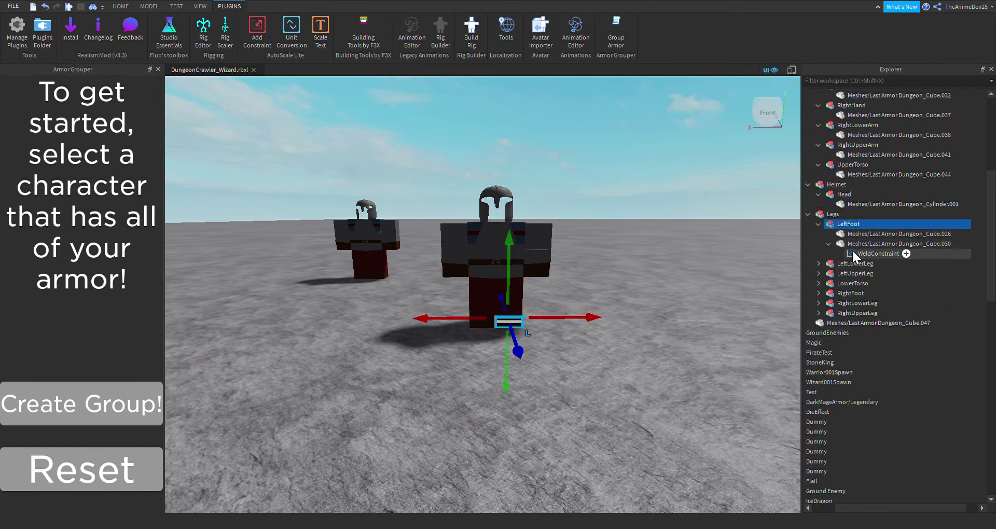
{"action": "left_click", "coordinate": [843, 243]}
{"action": "left_click", "coordinate": [828, 243]}
{"action": "left_click", "coordinate": [835, 225]}
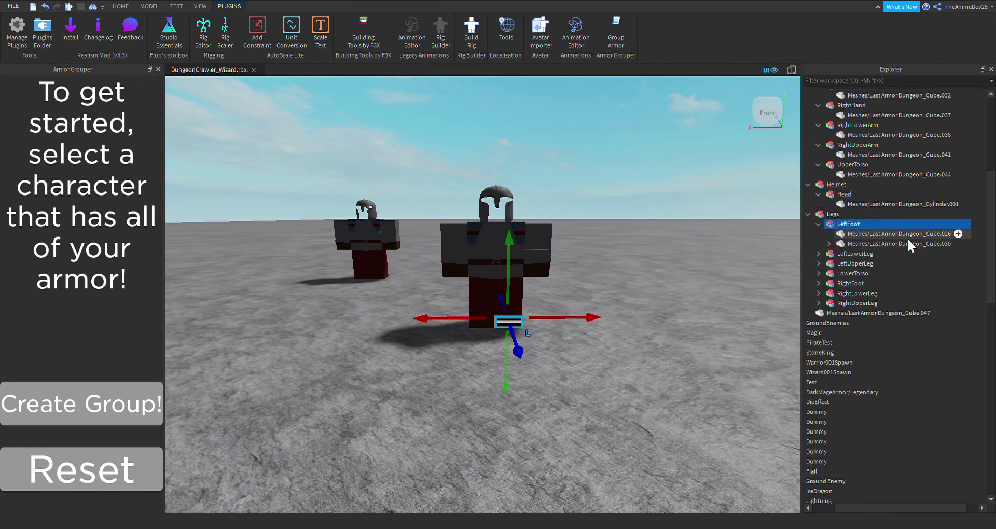
{"action": "left_click", "coordinate": [819, 223]}
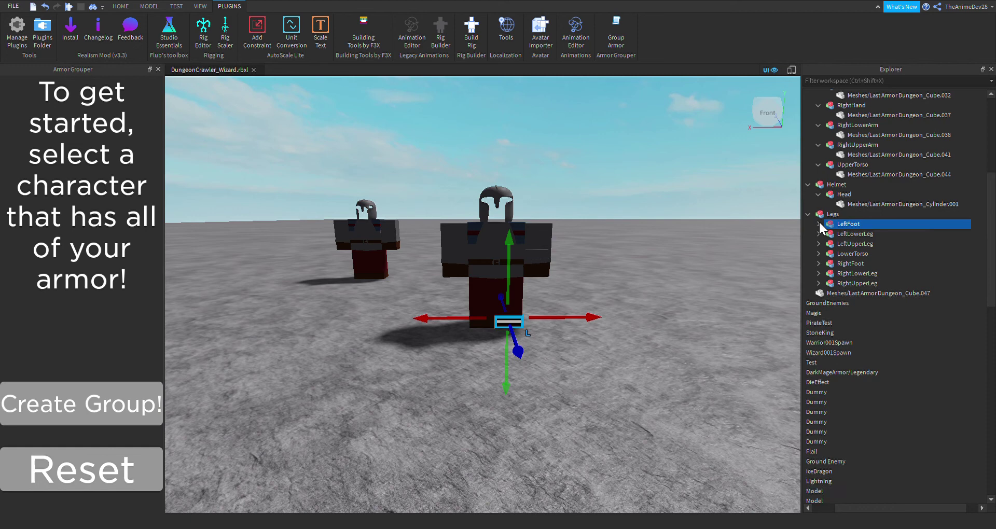
- Move the loose Cube.047 mesh into RightFoot beside Cube.051, then switch to the VIEW ribbon
{"action": "left_click", "coordinate": [847, 263]}
{"action": "left_click", "coordinate": [818, 263]}
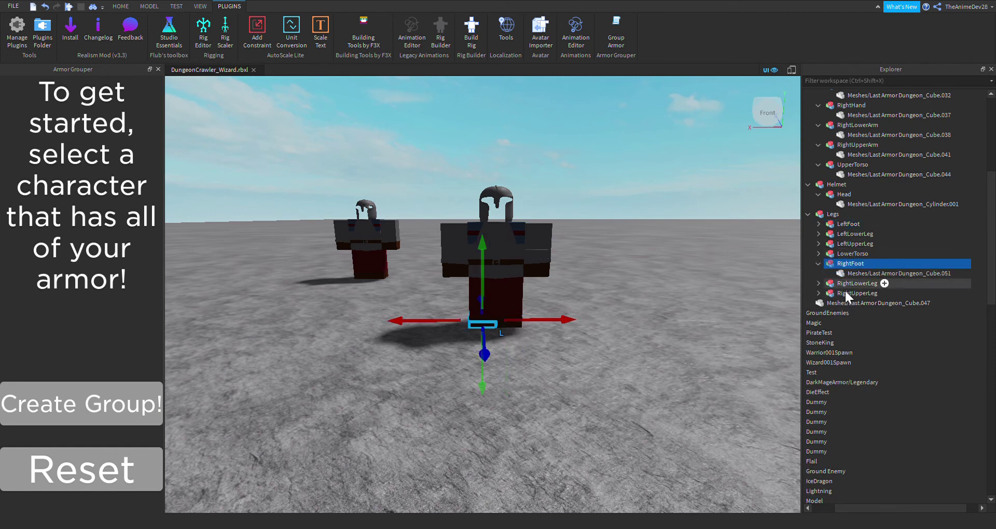
{"action": "left_click_drag", "start_coordinate": [850, 305], "coordinate": [856, 262]}
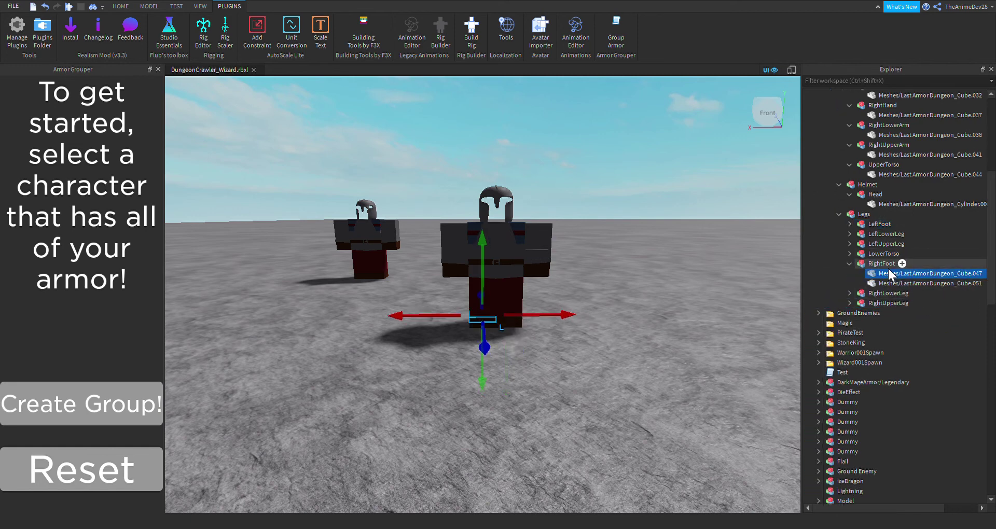
{"action": "left_click", "coordinate": [835, 262]}
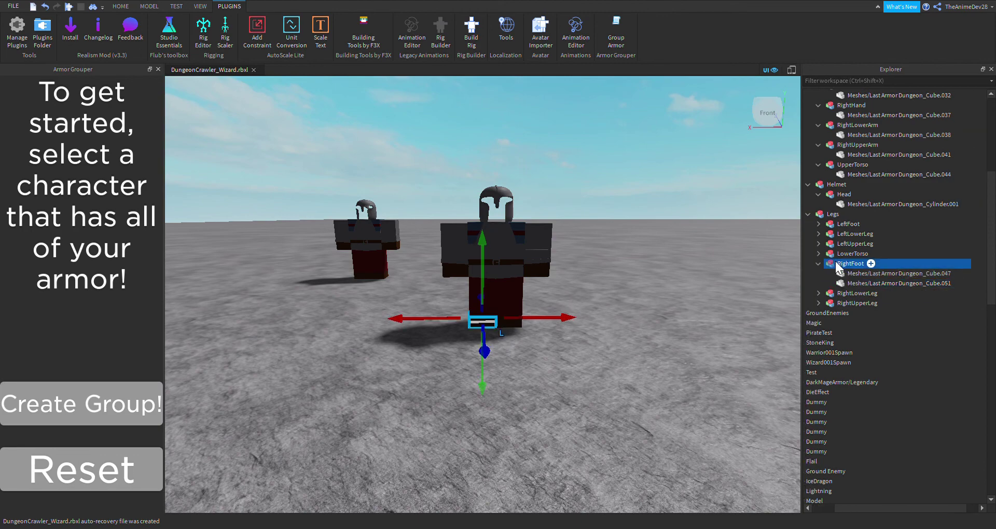
{"action": "left_click", "coordinate": [201, 6]}
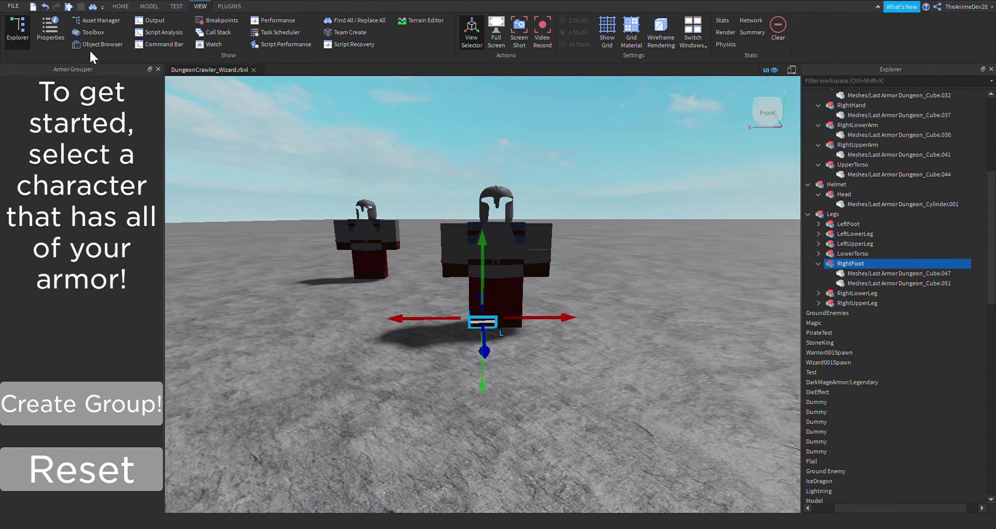